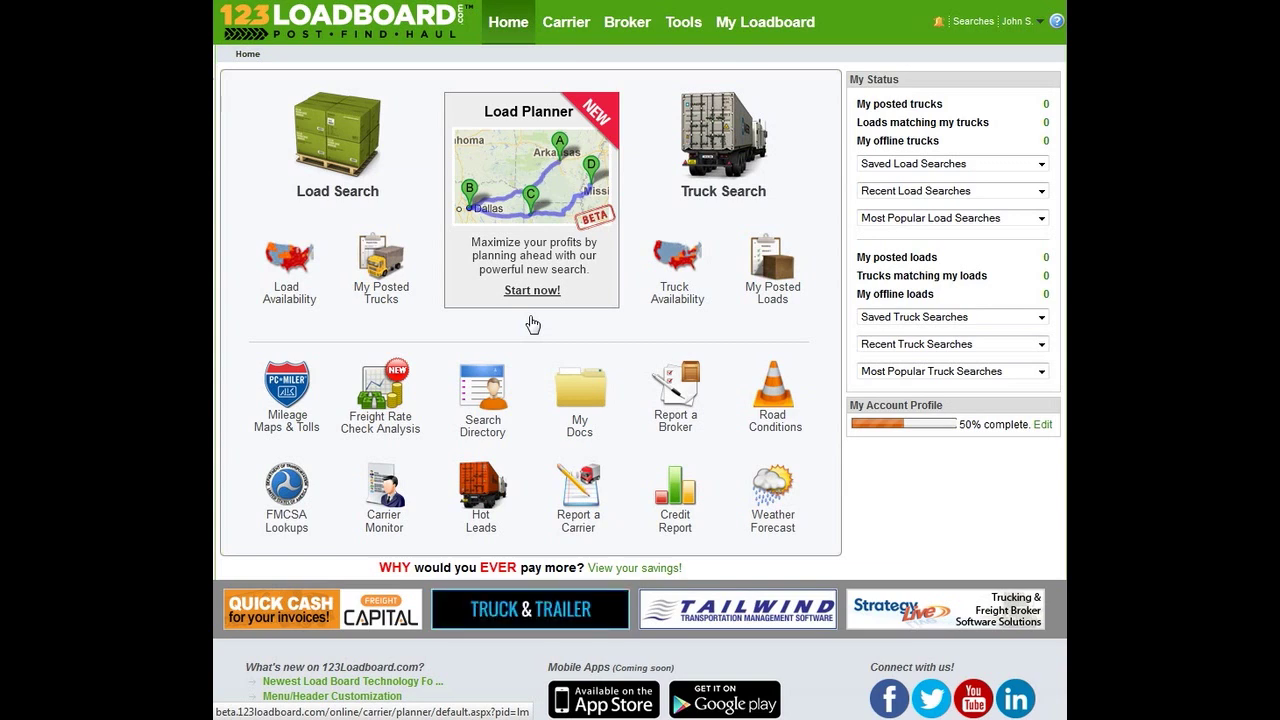
Launch the Load Planner from the Home page's 'Start now!' link.
click(518, 228)
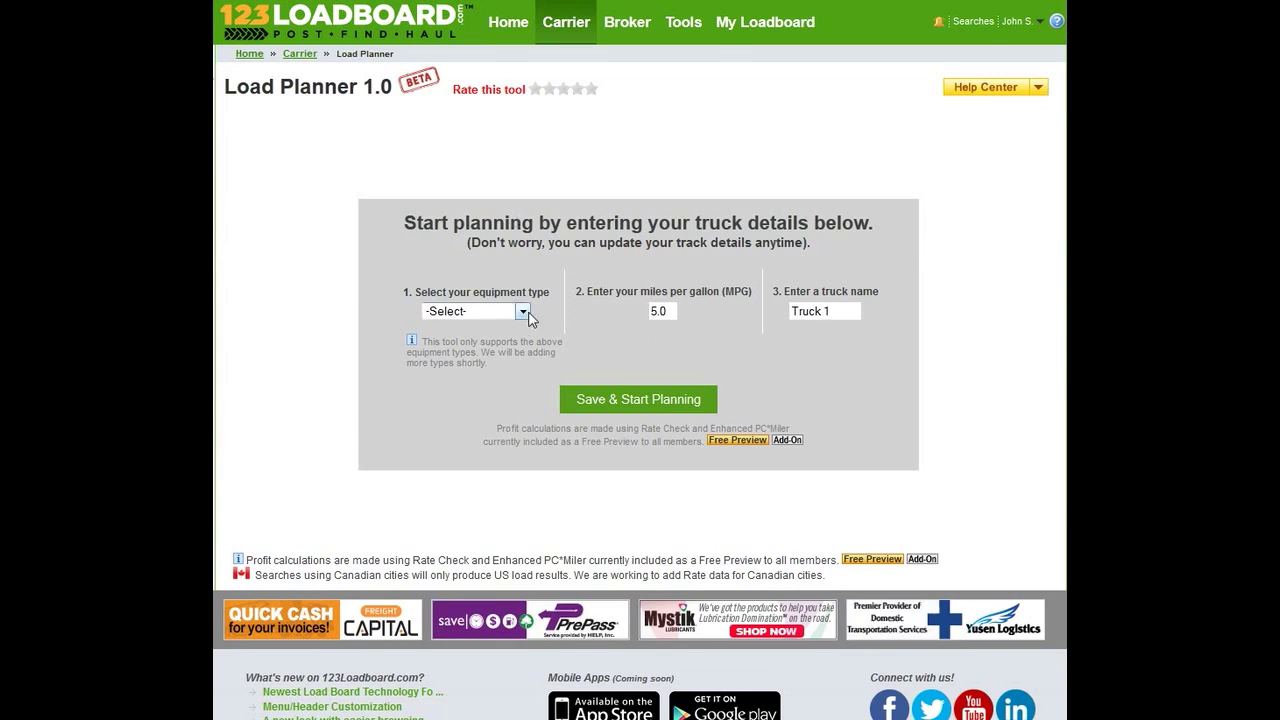
Save a Van truck at 5.5 MPG under a new truck name and start planning.
click(500, 312)
click(488, 347)
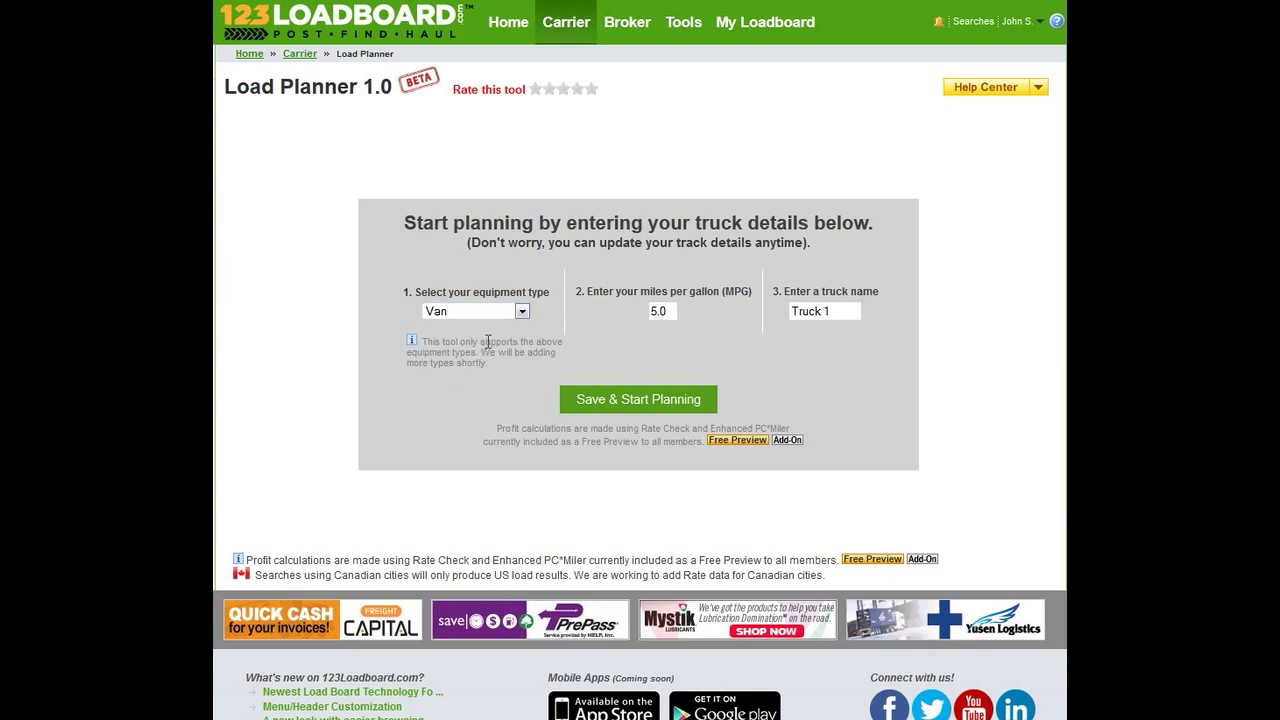
click(672, 312)
key(BackSpace)
key(BackSpace)
text(.5)
drag(830, 311, 777, 312)
text(John)
click(614, 400)
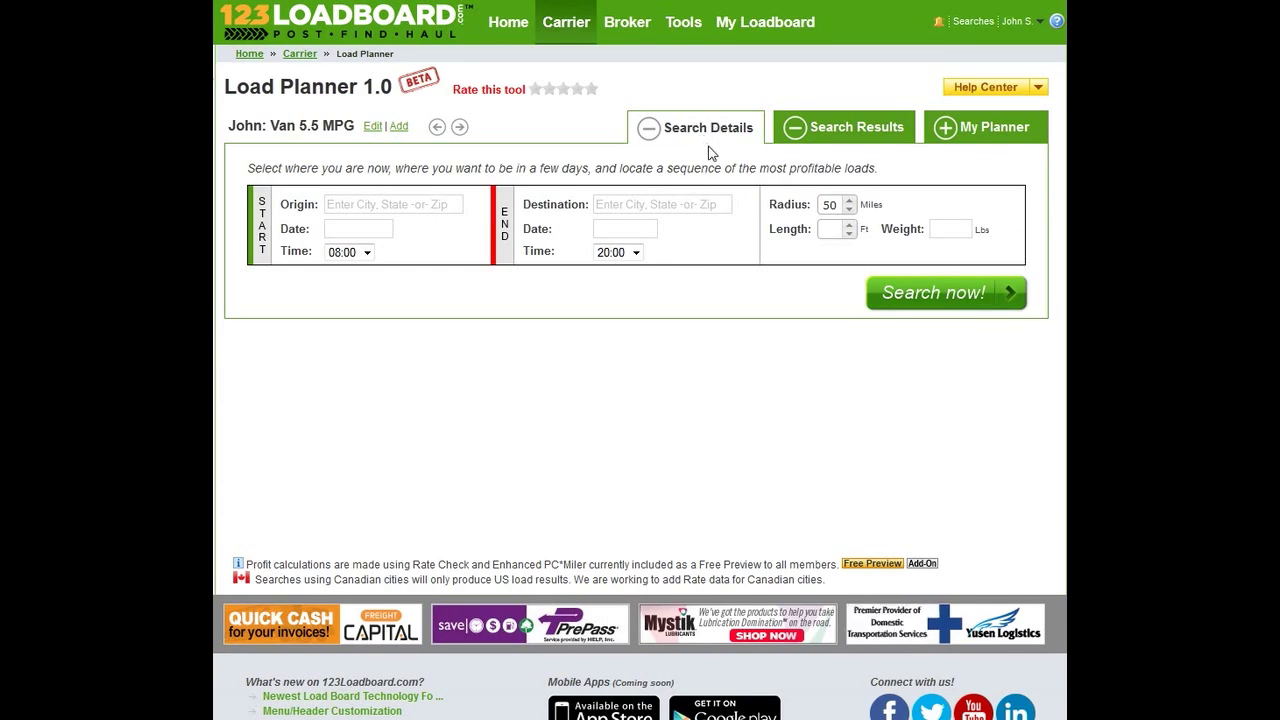
click(822, 143)
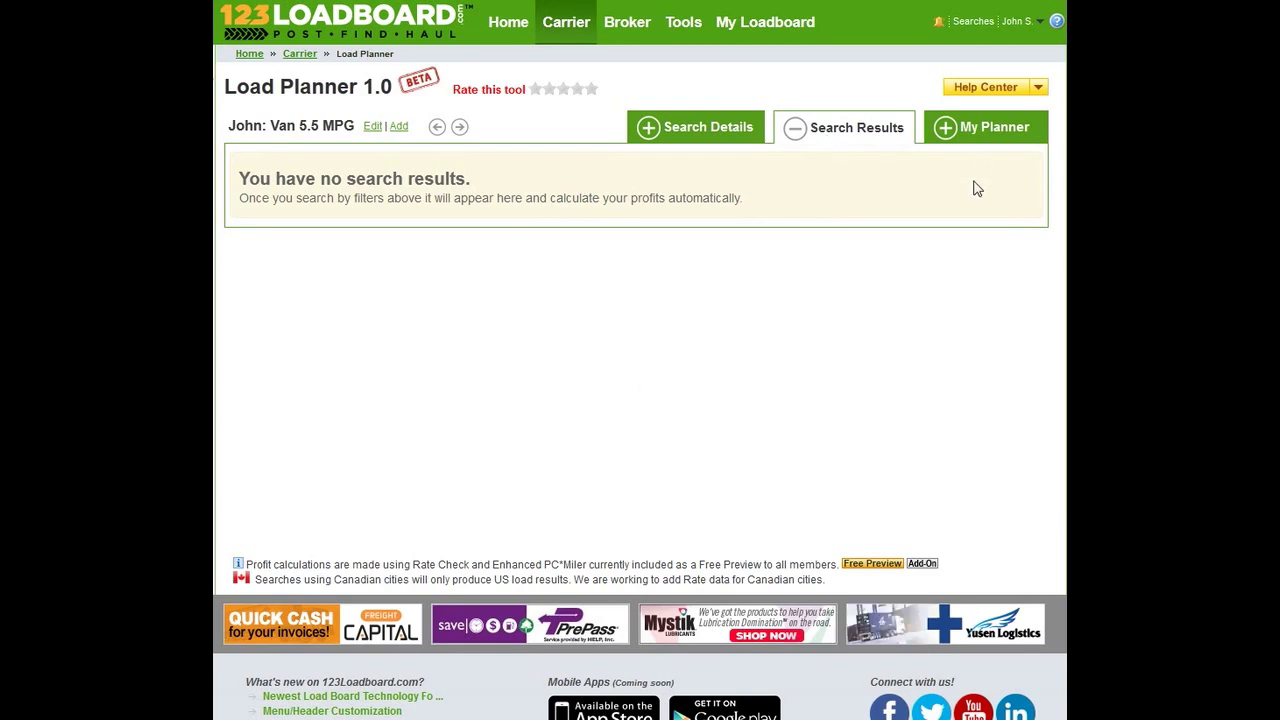
click(991, 127)
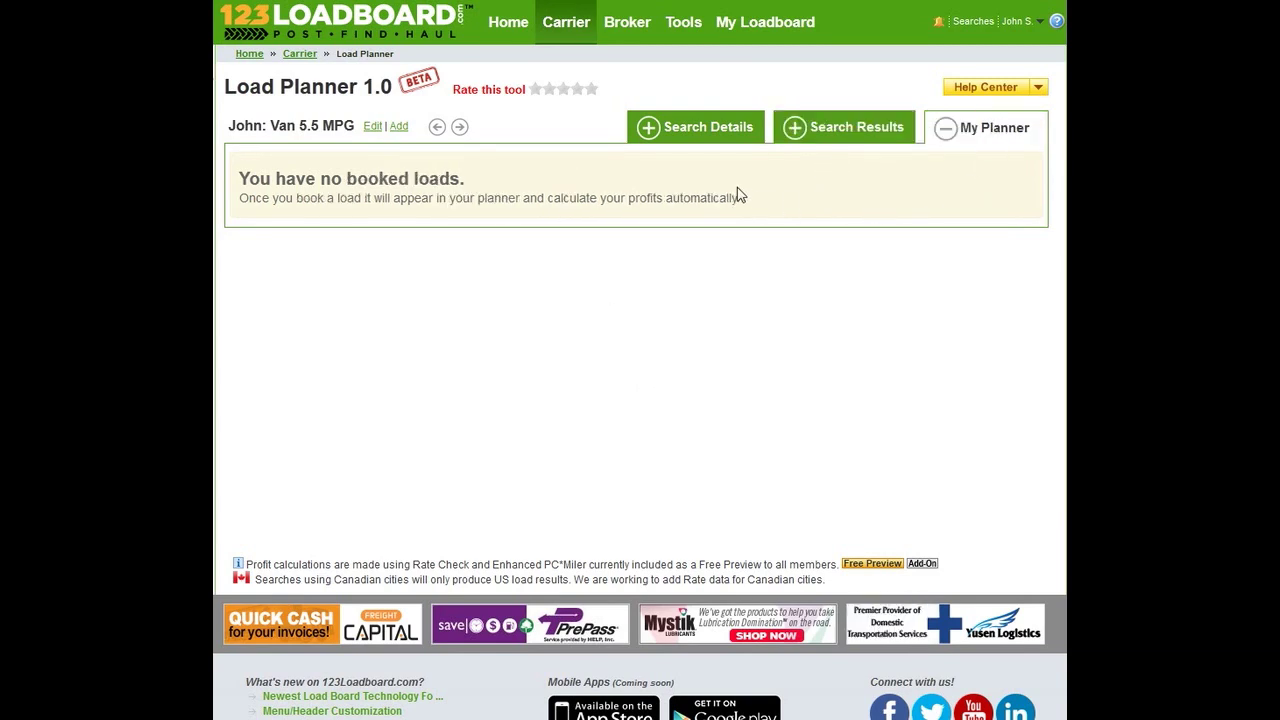
click(706, 138)
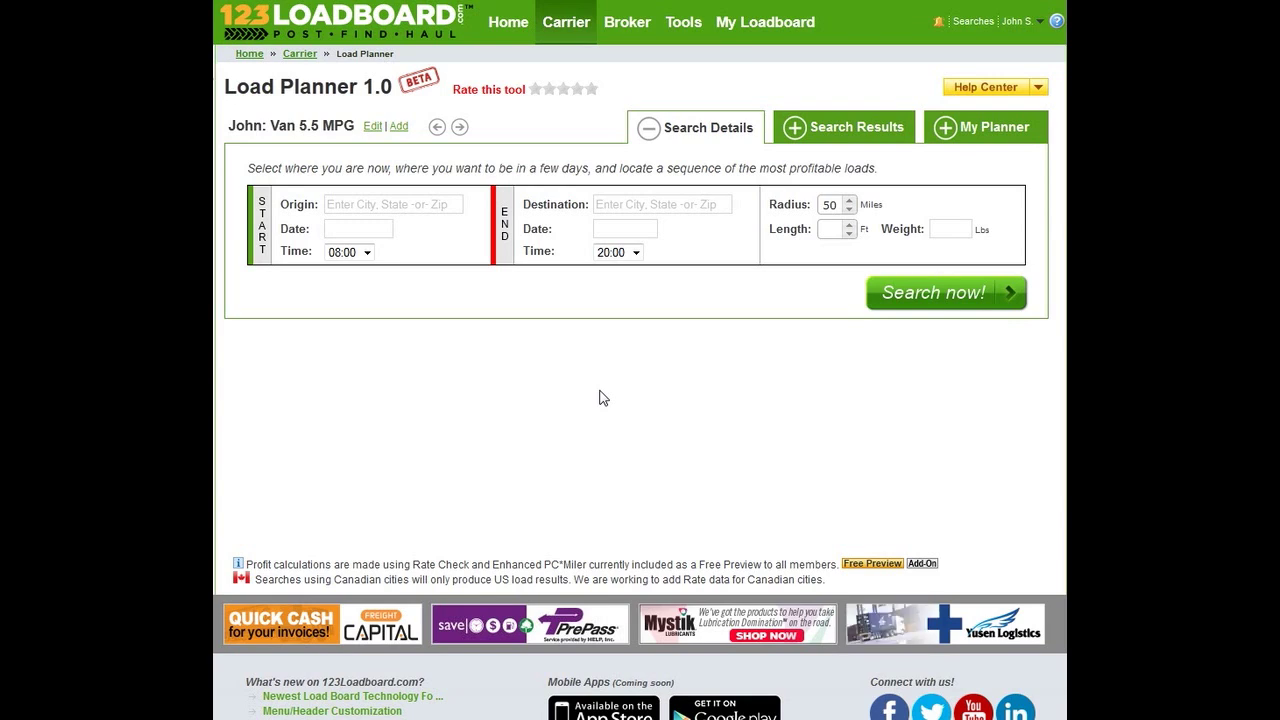
Set the trip origin to Long Beach, CA with start date 07/17/2013.
click(408, 199)
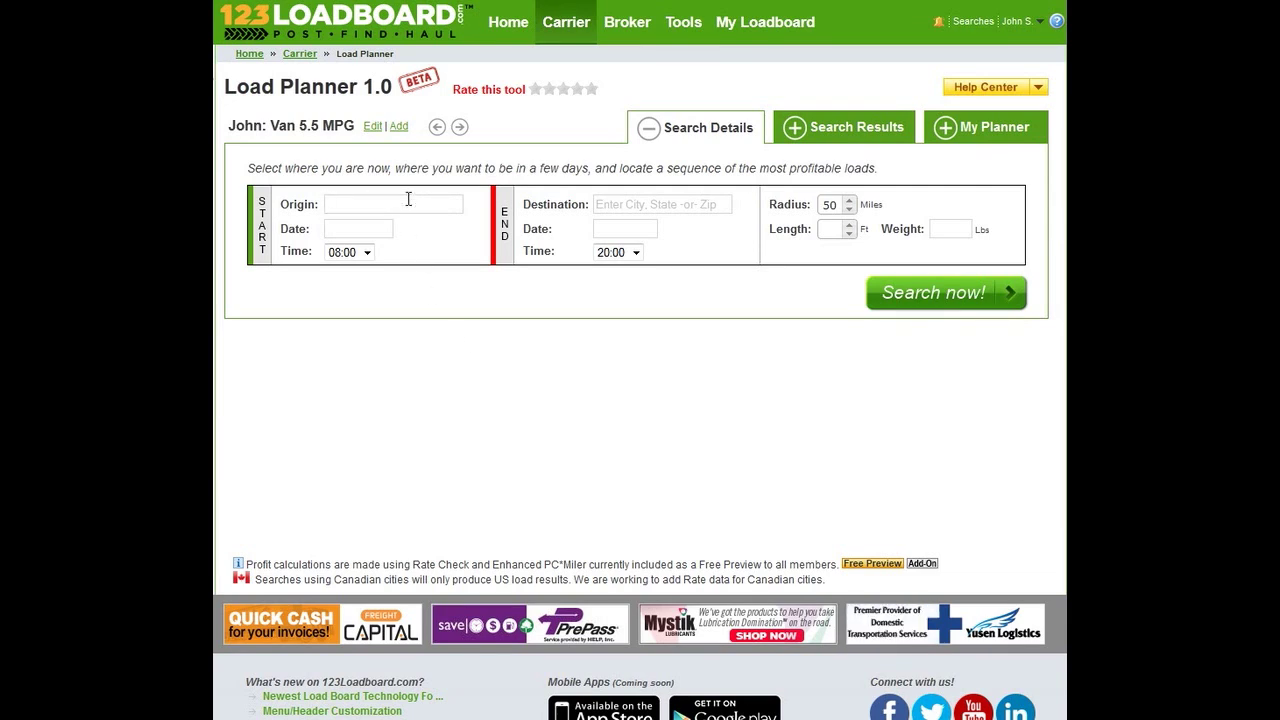
text(Long )
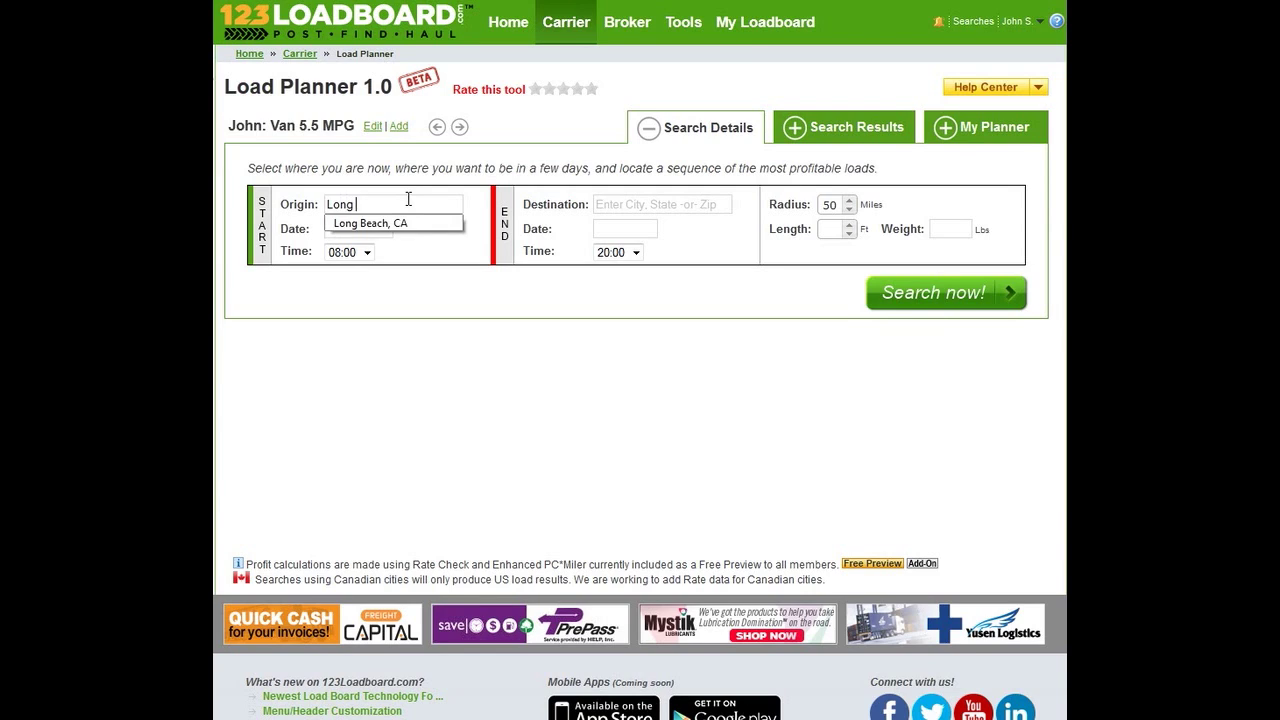
text(Beach, CA)
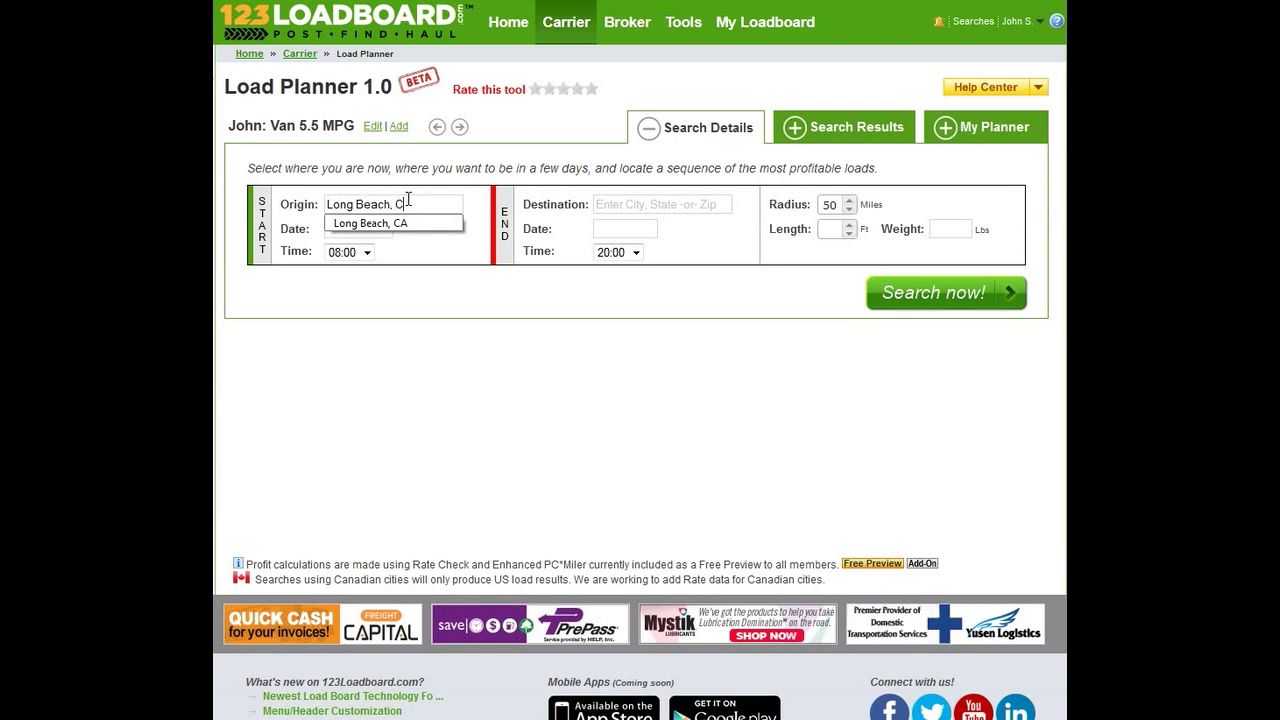
click(385, 223)
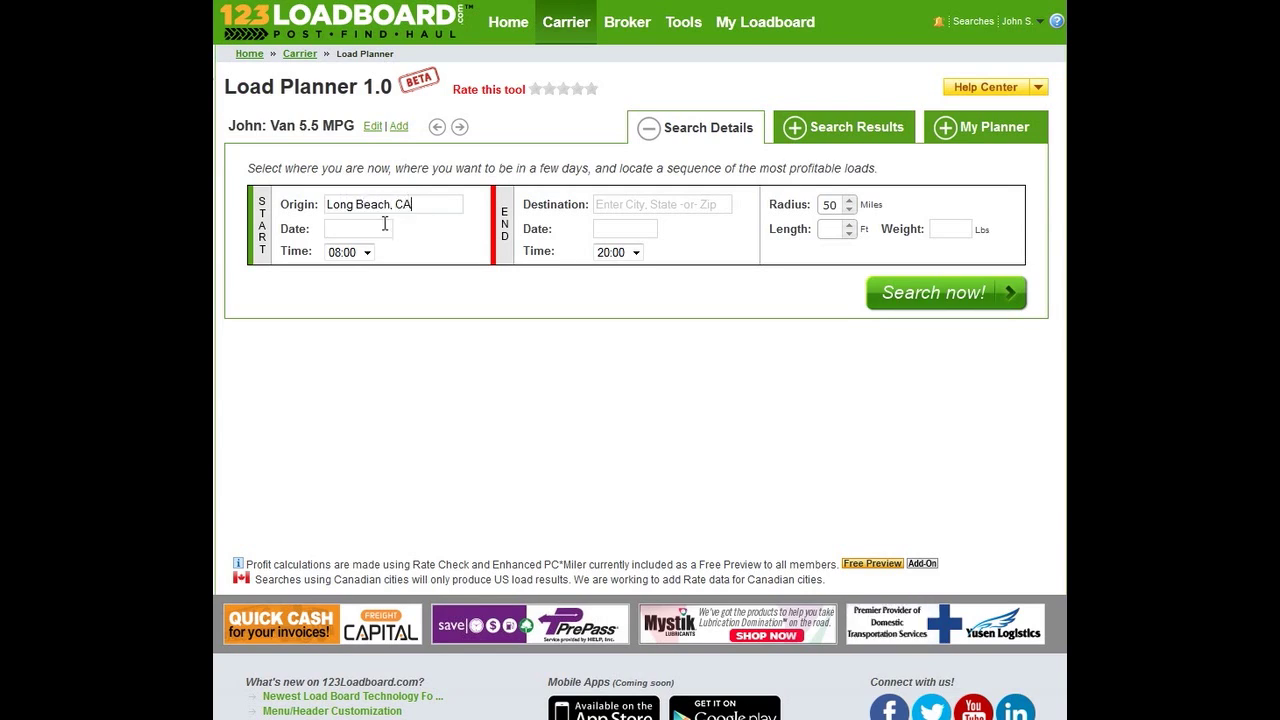
click(360, 229)
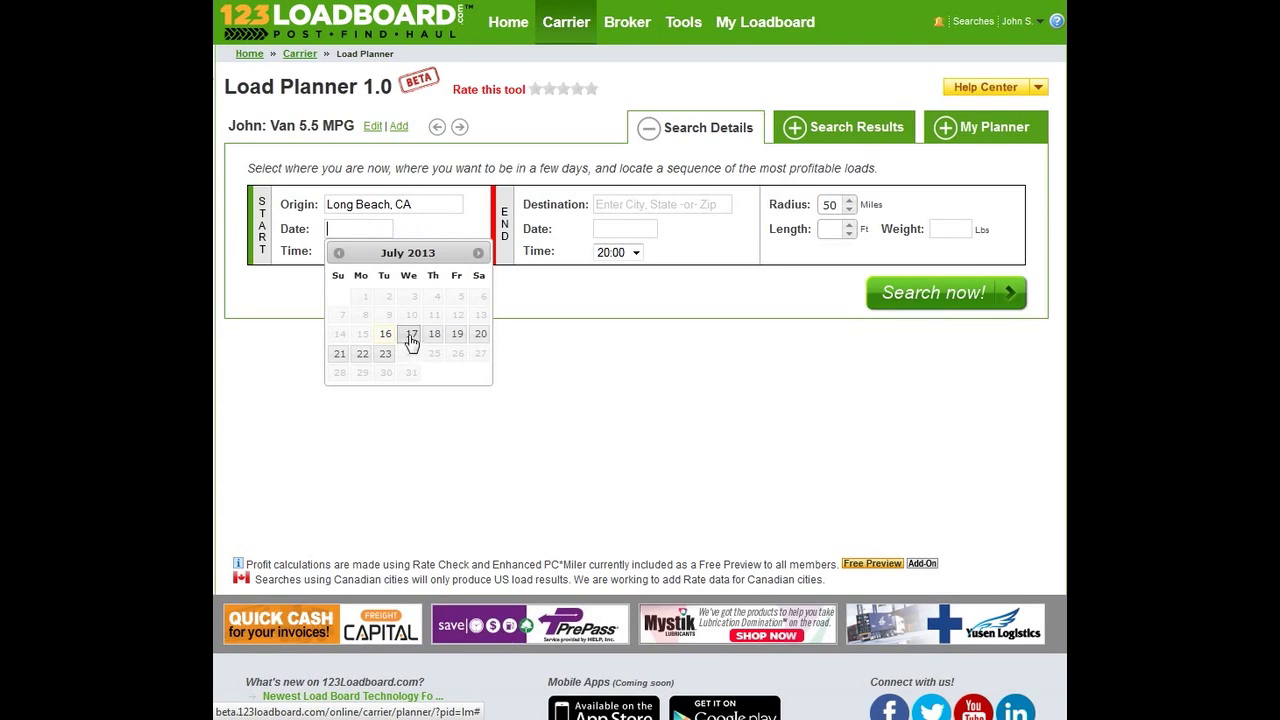
click(411, 340)
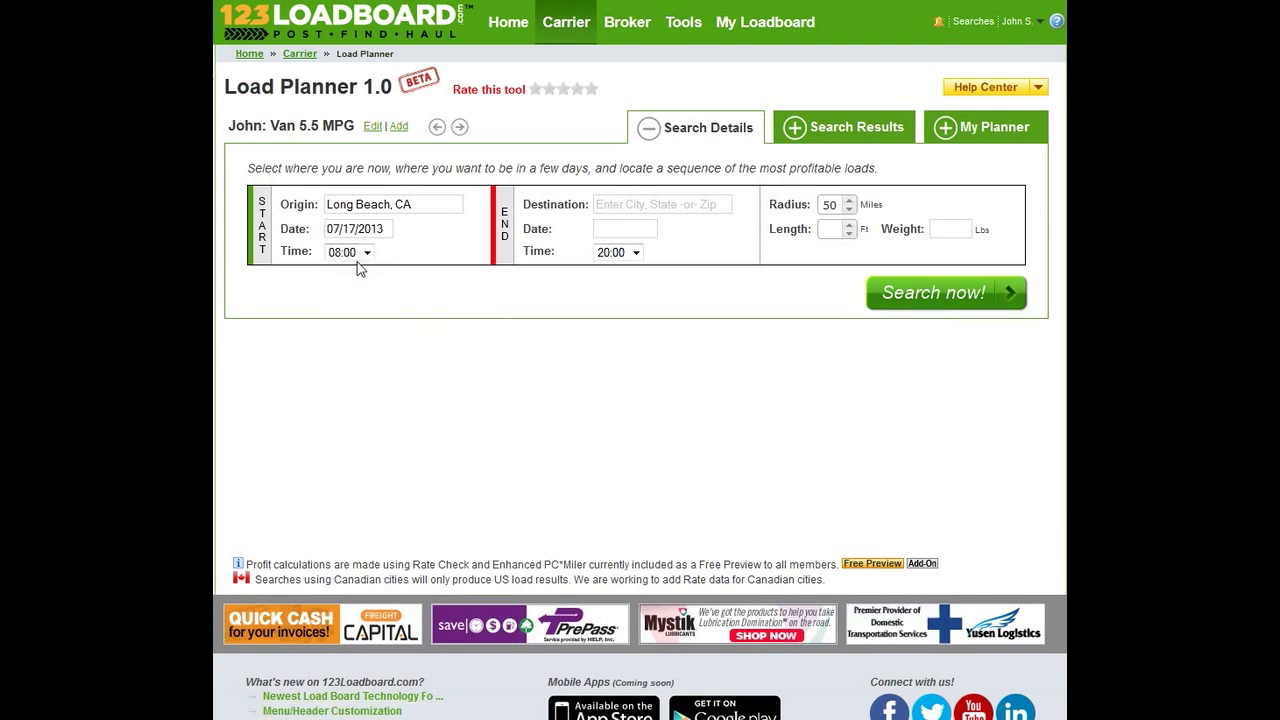
Set the trip destination to Houston, TX with end date 07/19/2013.
click(680, 203)
text(Hou)
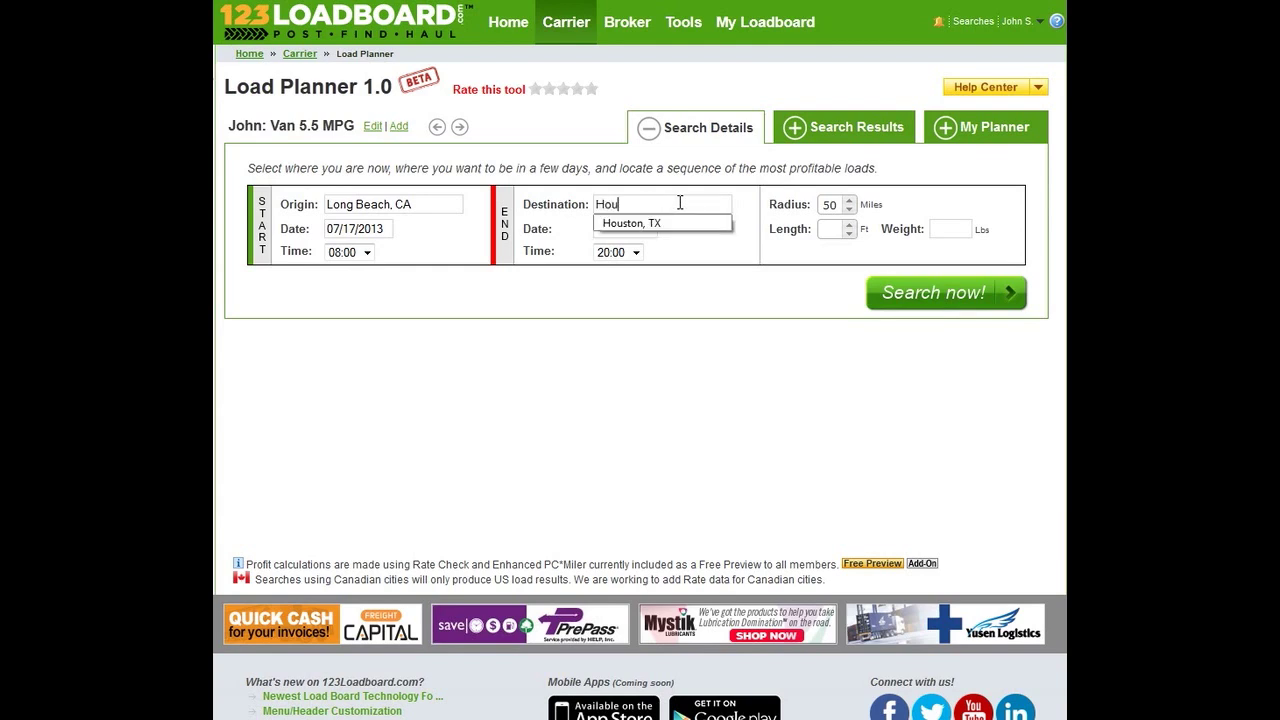
text(ston, TX)
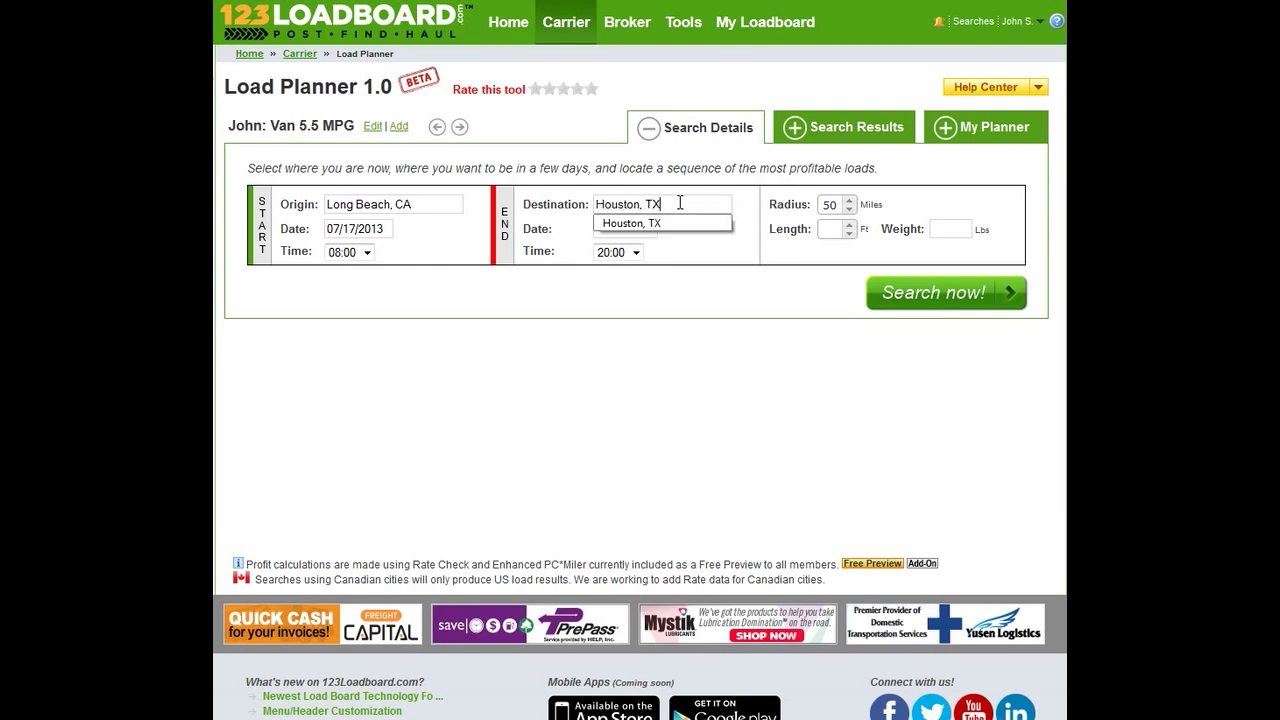
click(668, 224)
click(640, 229)
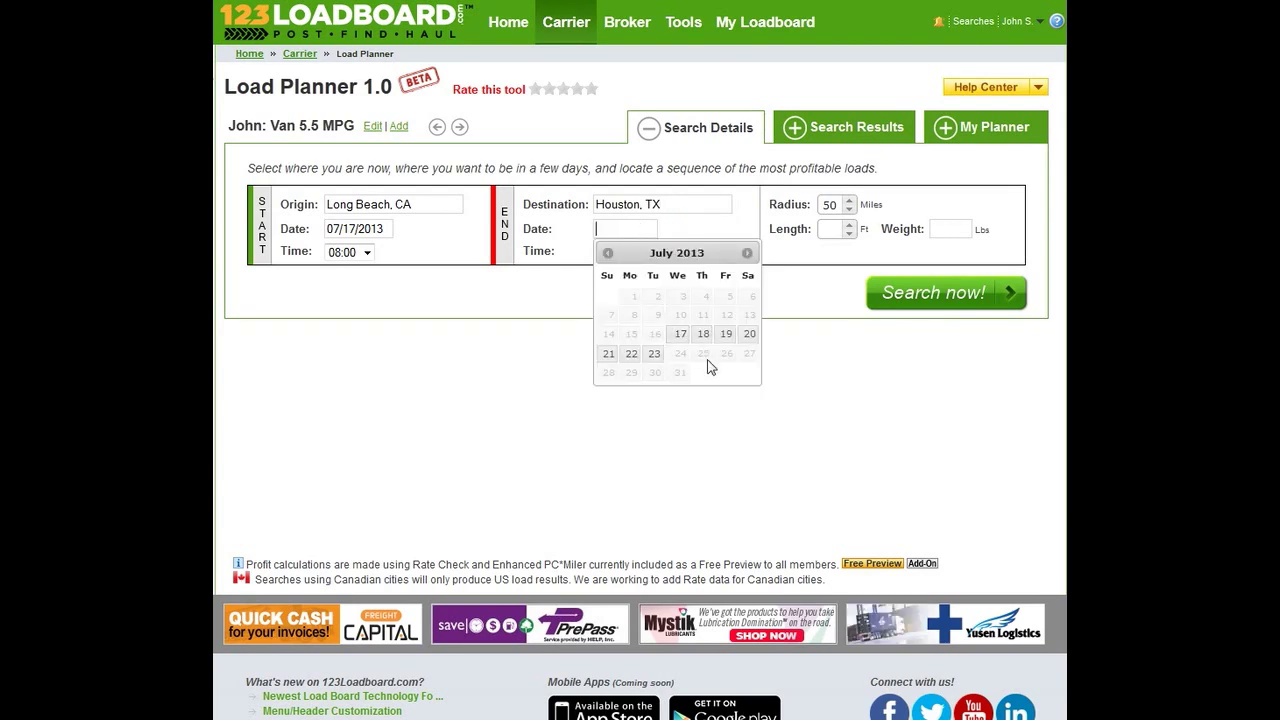
click(726, 333)
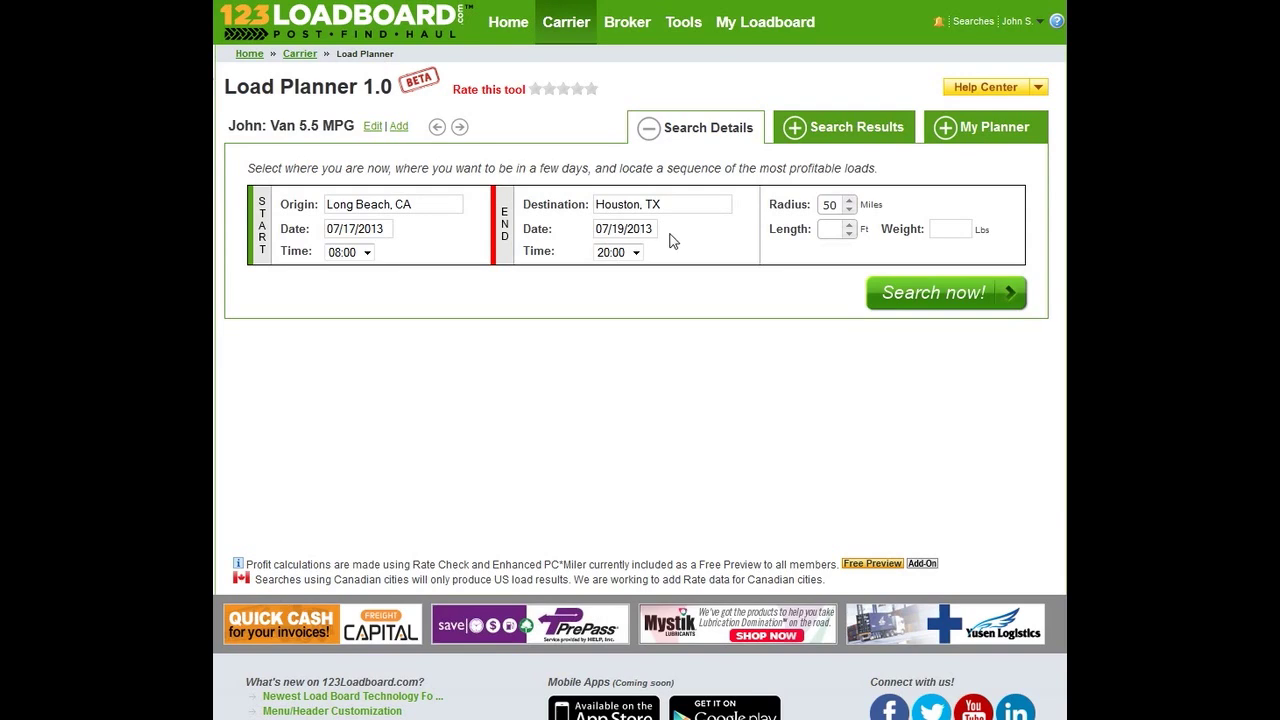
Run the Long Beach to Houston trip search, returning 56 trips.
click(947, 298)
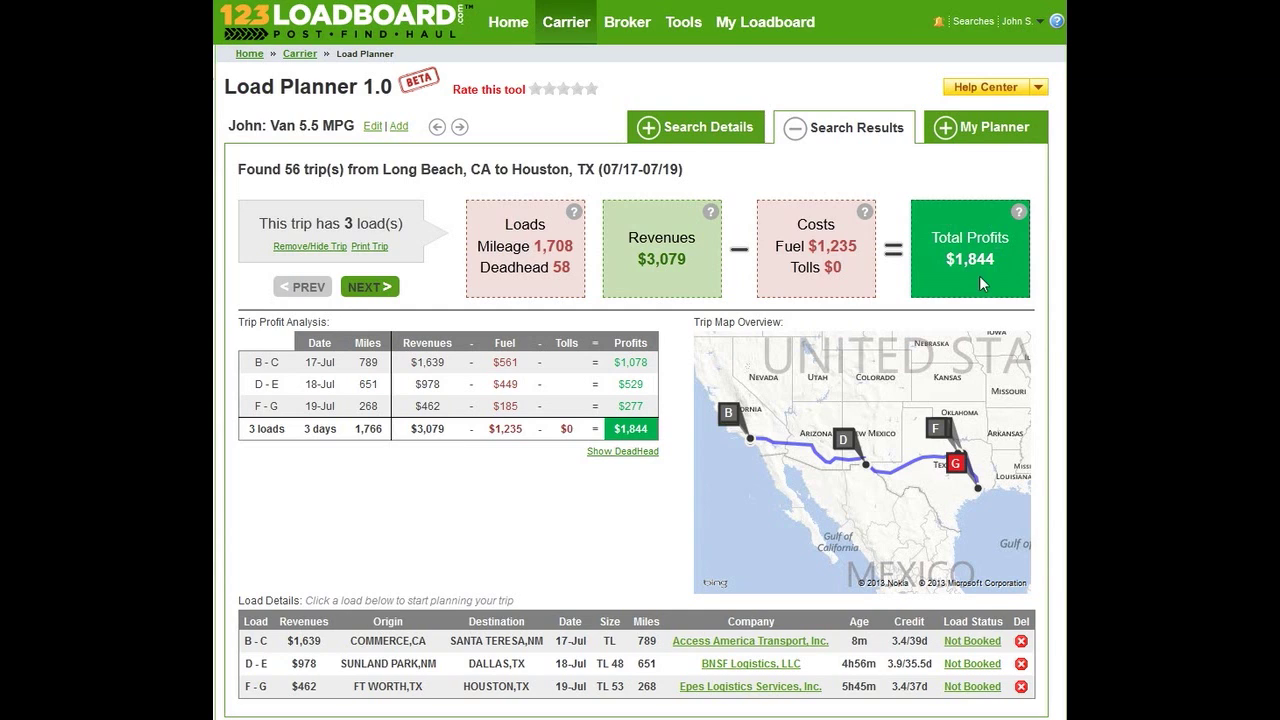
Page forward through the next five suggested trips.
click(370, 292)
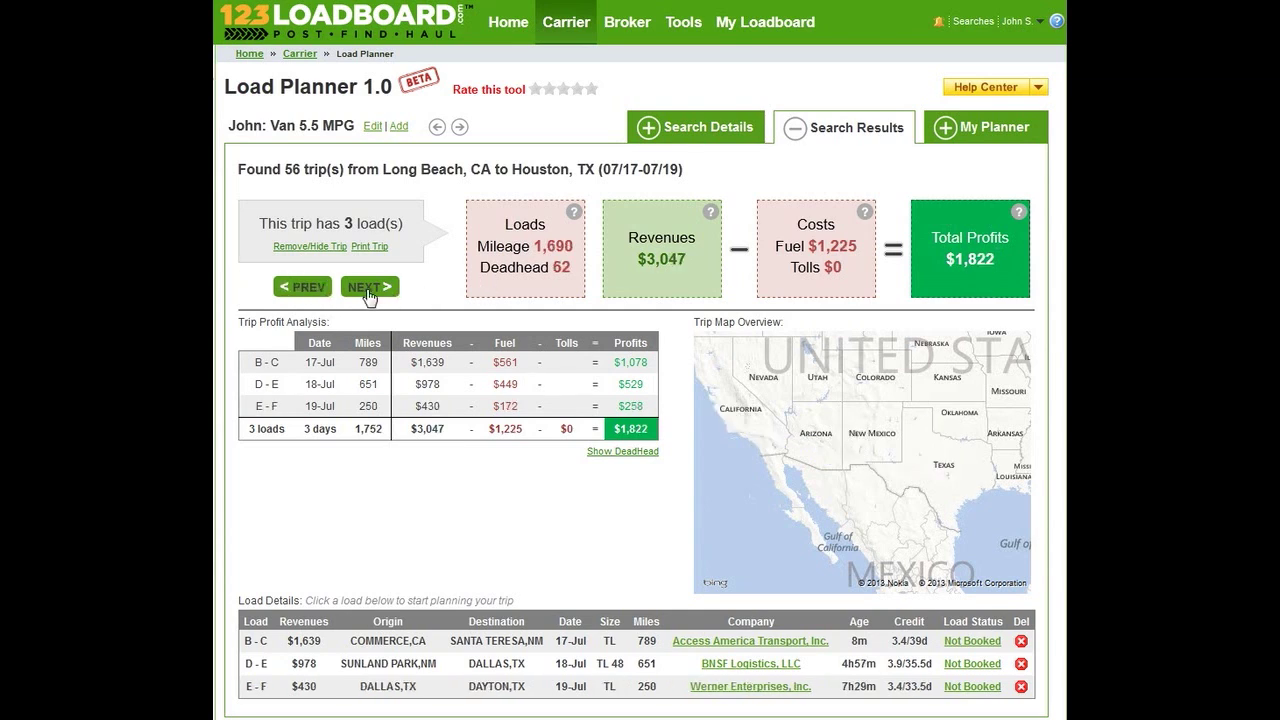
click(376, 296)
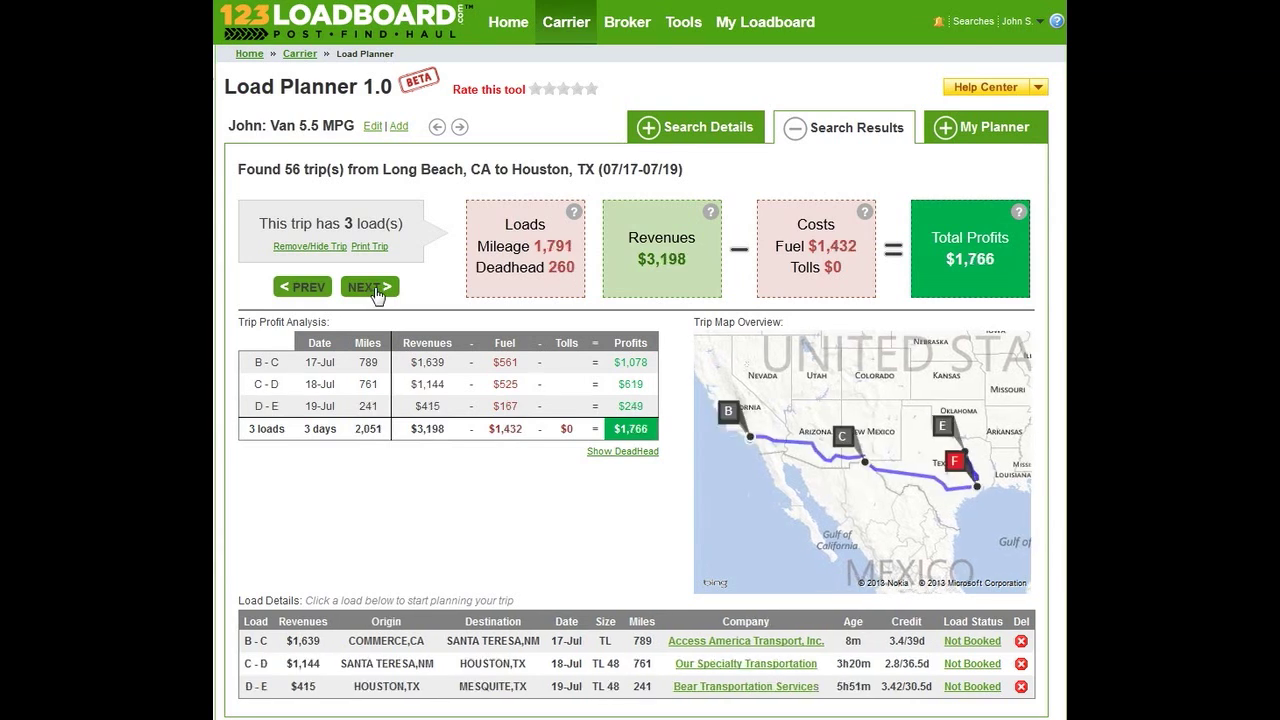
click(376, 293)
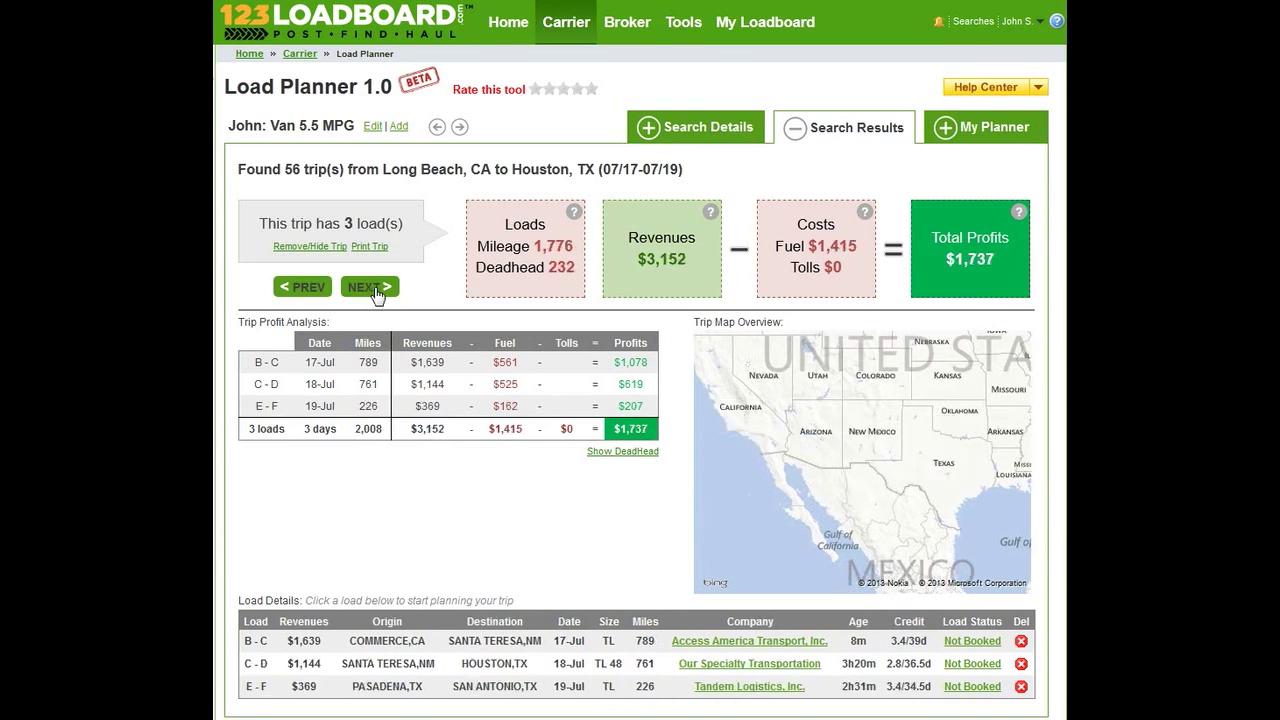
click(376, 293)
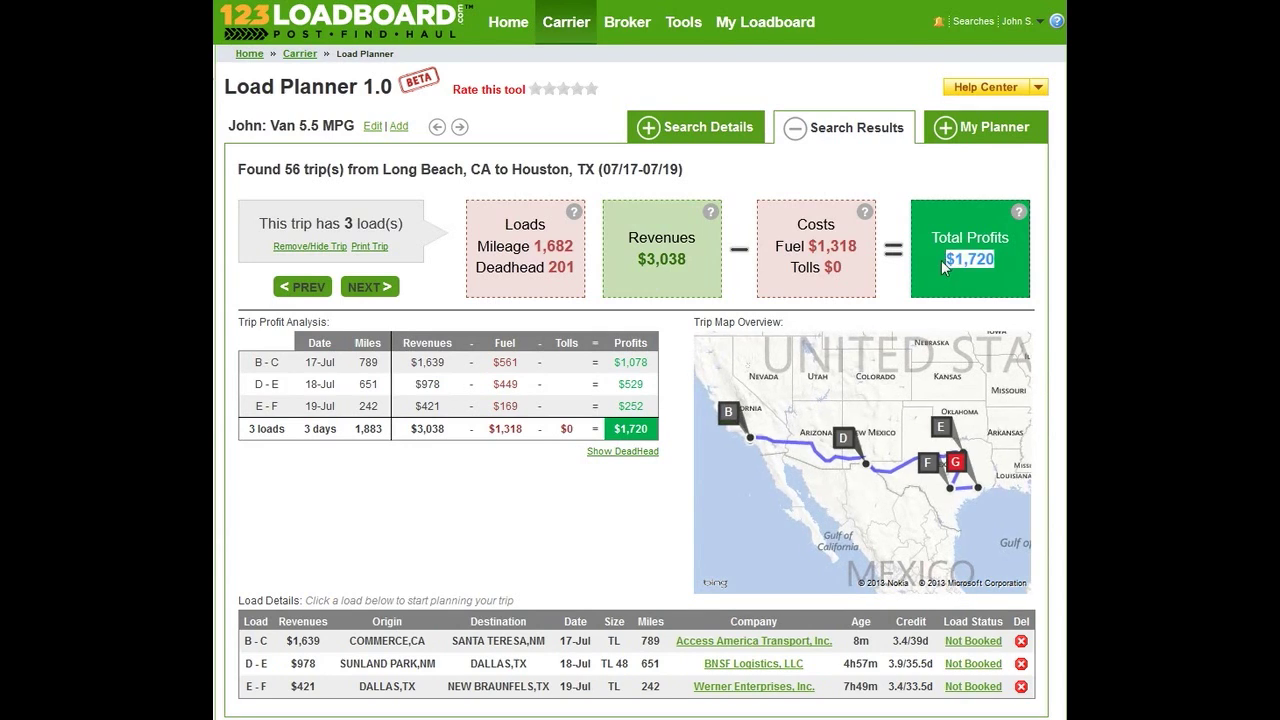
click(374, 294)
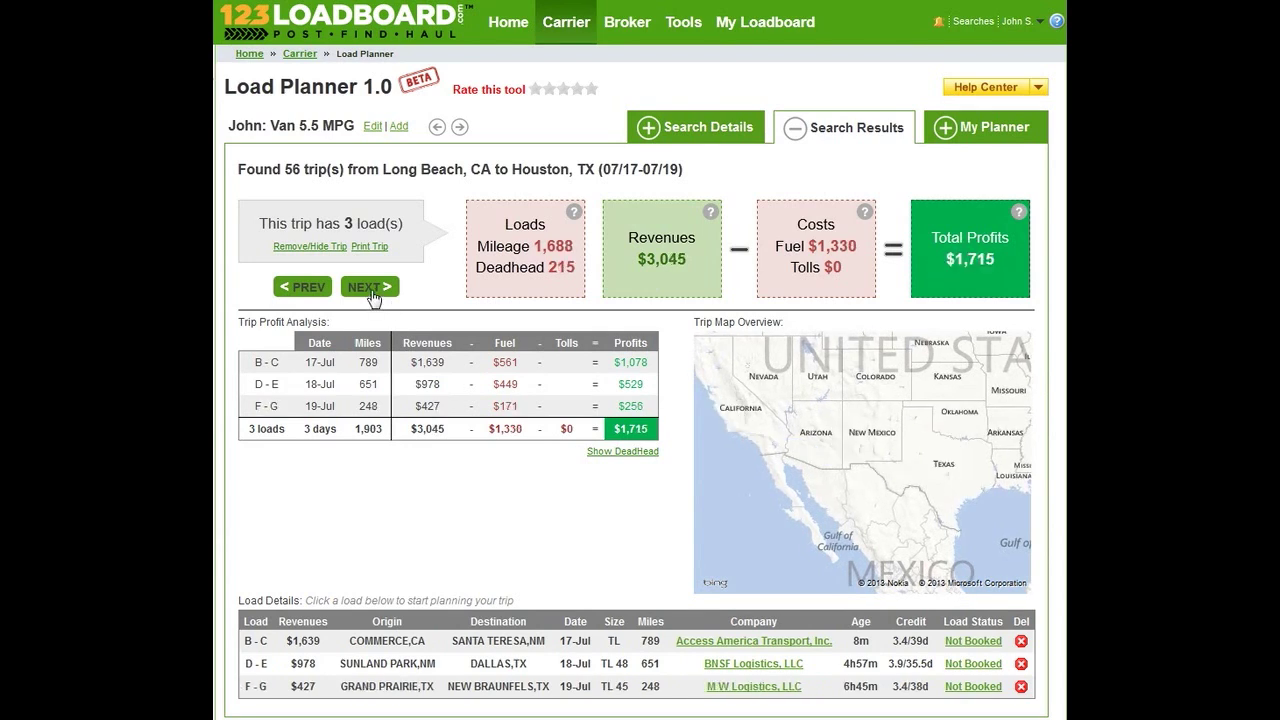
Step back with PREV to the first trip, the $1,844-profit three-leg route.
click(310, 288)
click(310, 288)
click(310, 288)
click(313, 290)
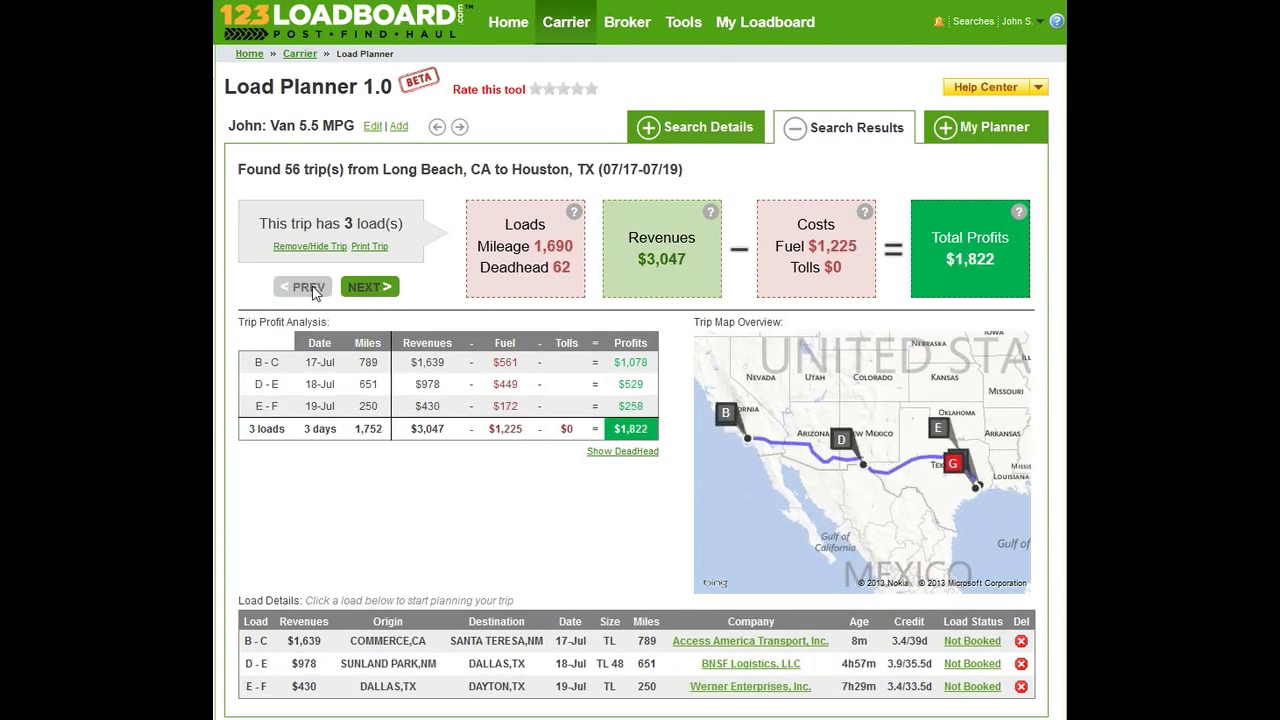
click(313, 290)
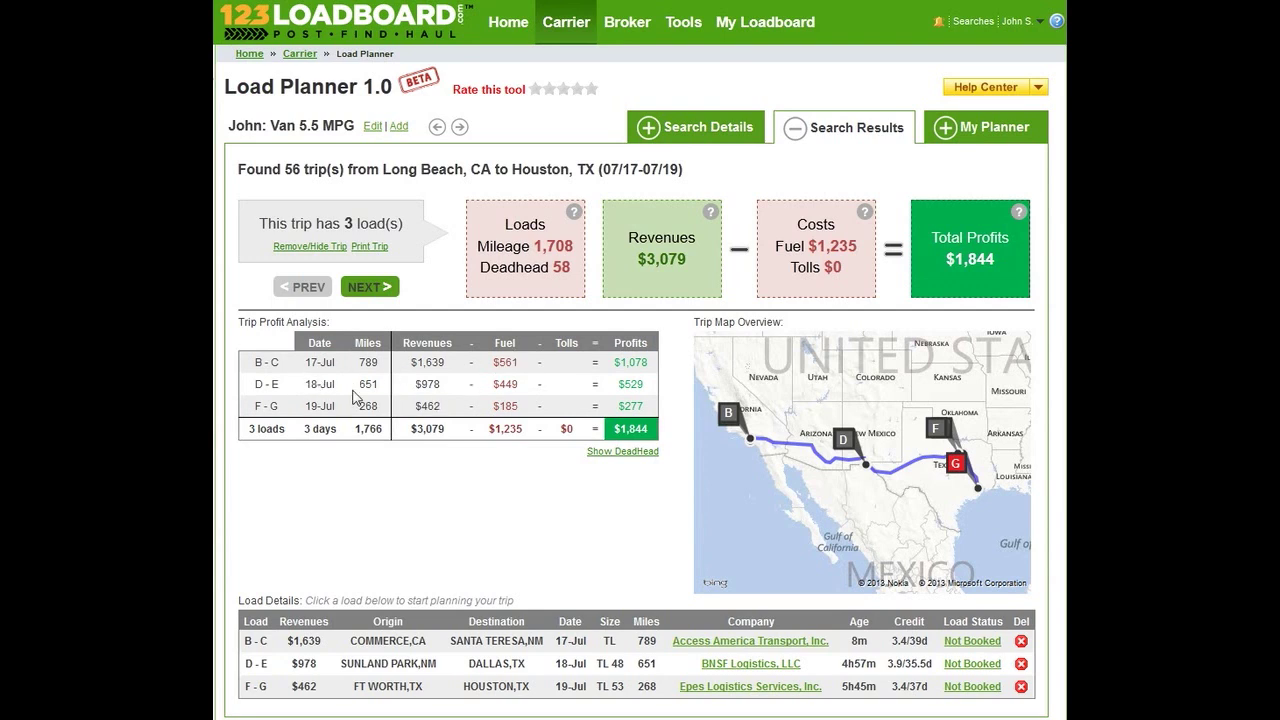
Show the deadhead legs and highlight the 58-mile total deadhead figure.
click(622, 451)
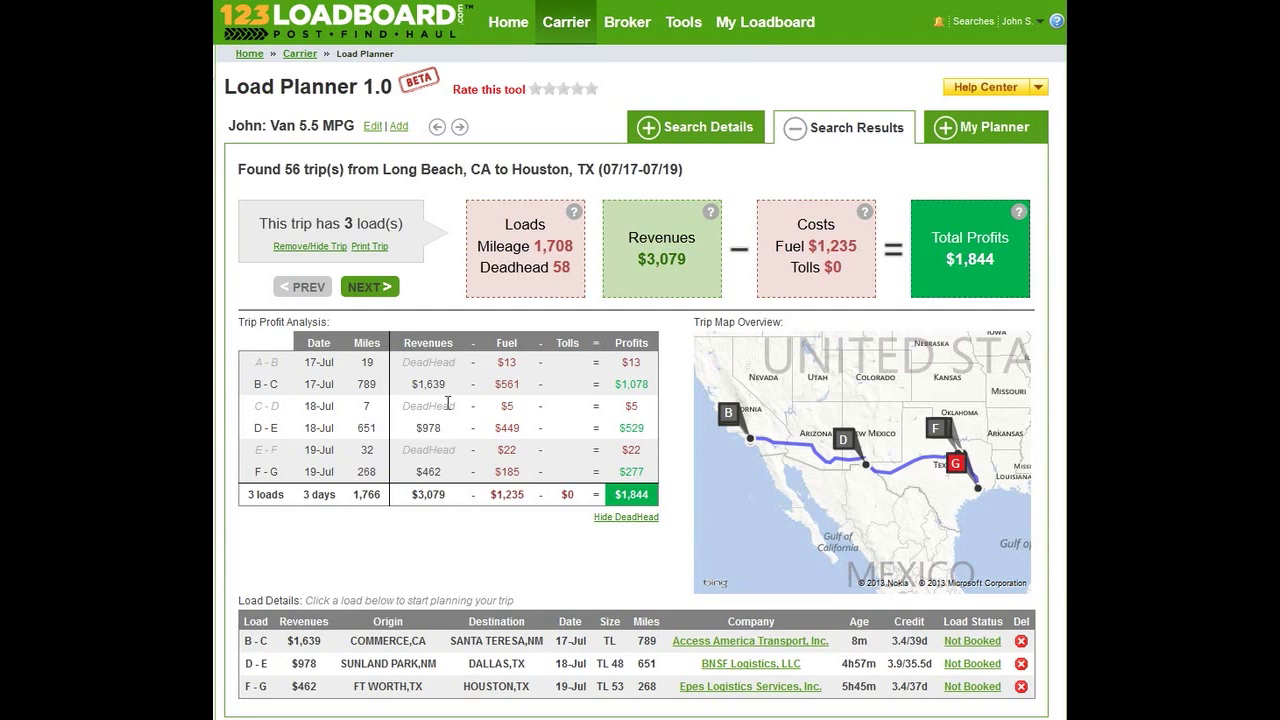
drag(578, 271, 481, 267)
click(483, 267)
click(735, 428)
scroll(787, 465, up, 3)
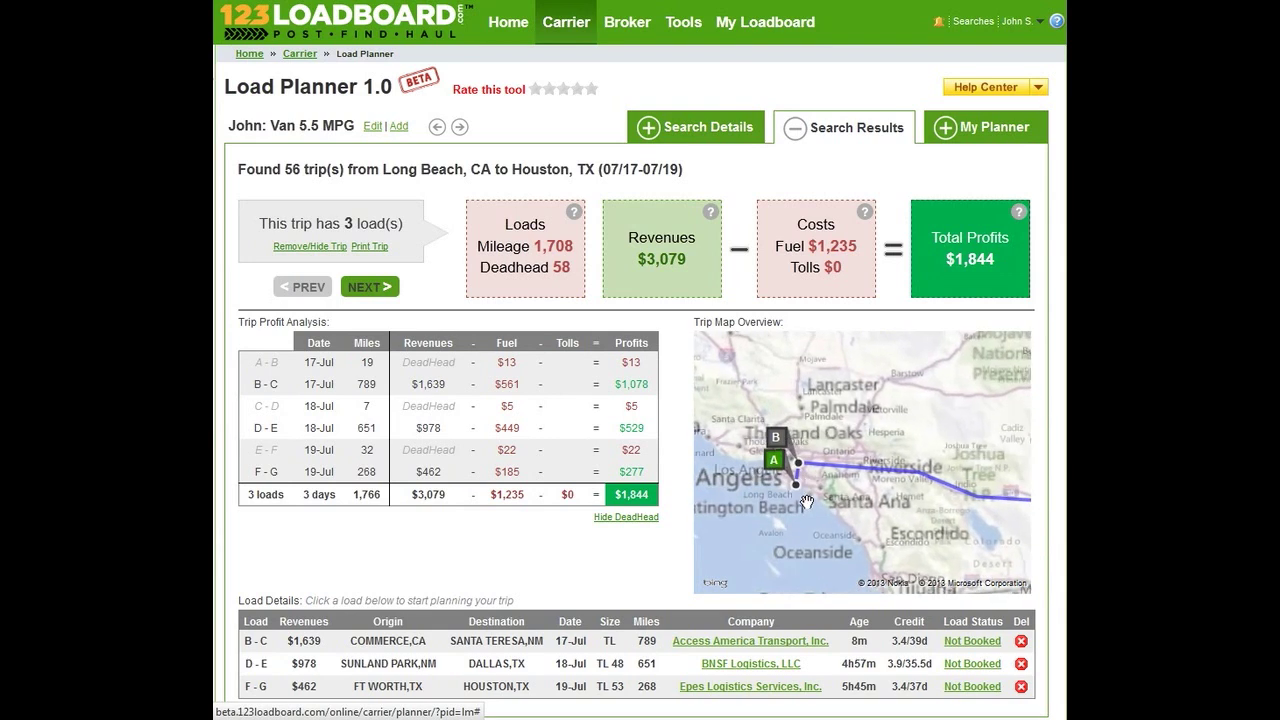
scroll(853, 462, up, 2)
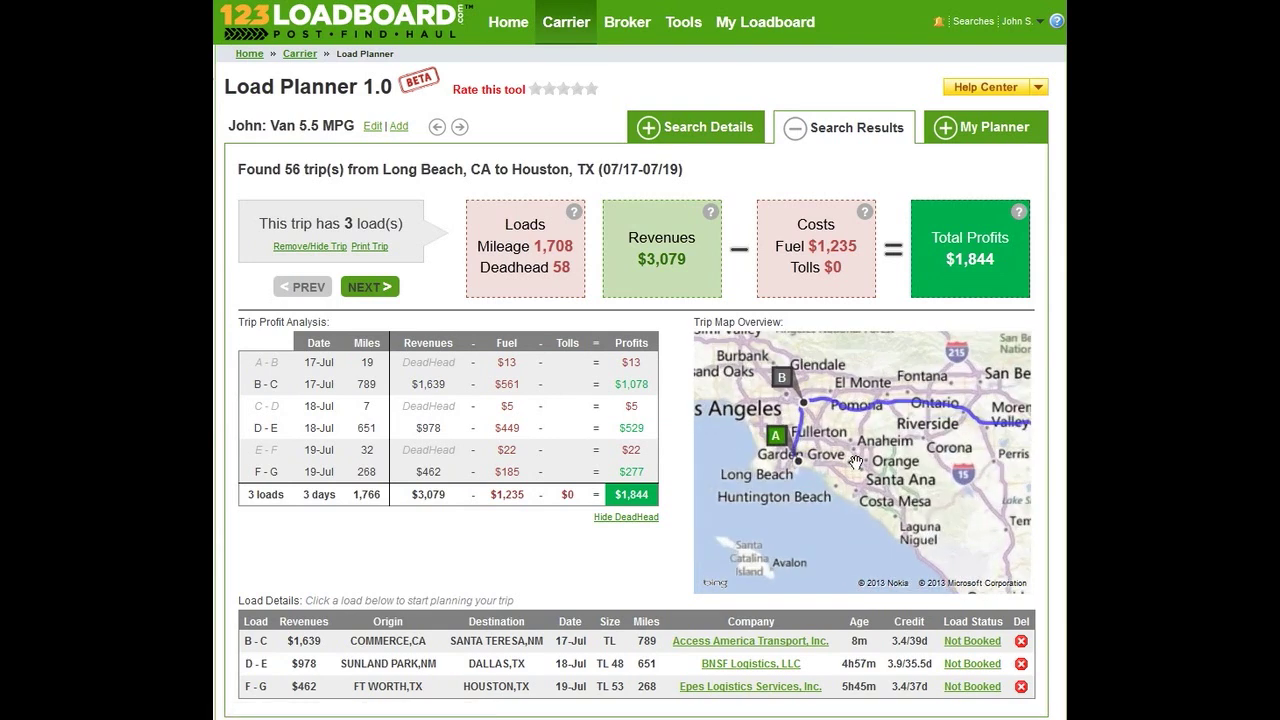
scroll(860, 490, up, 2)
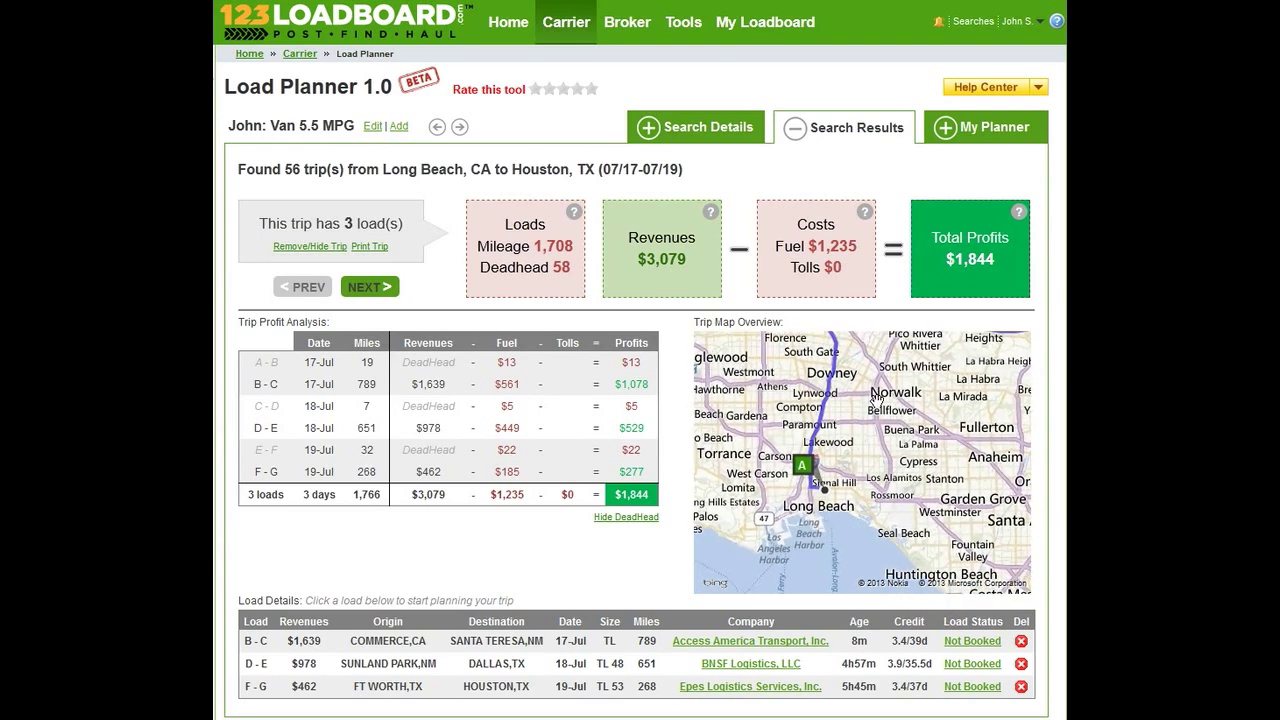
scroll(876, 405, down, 2)
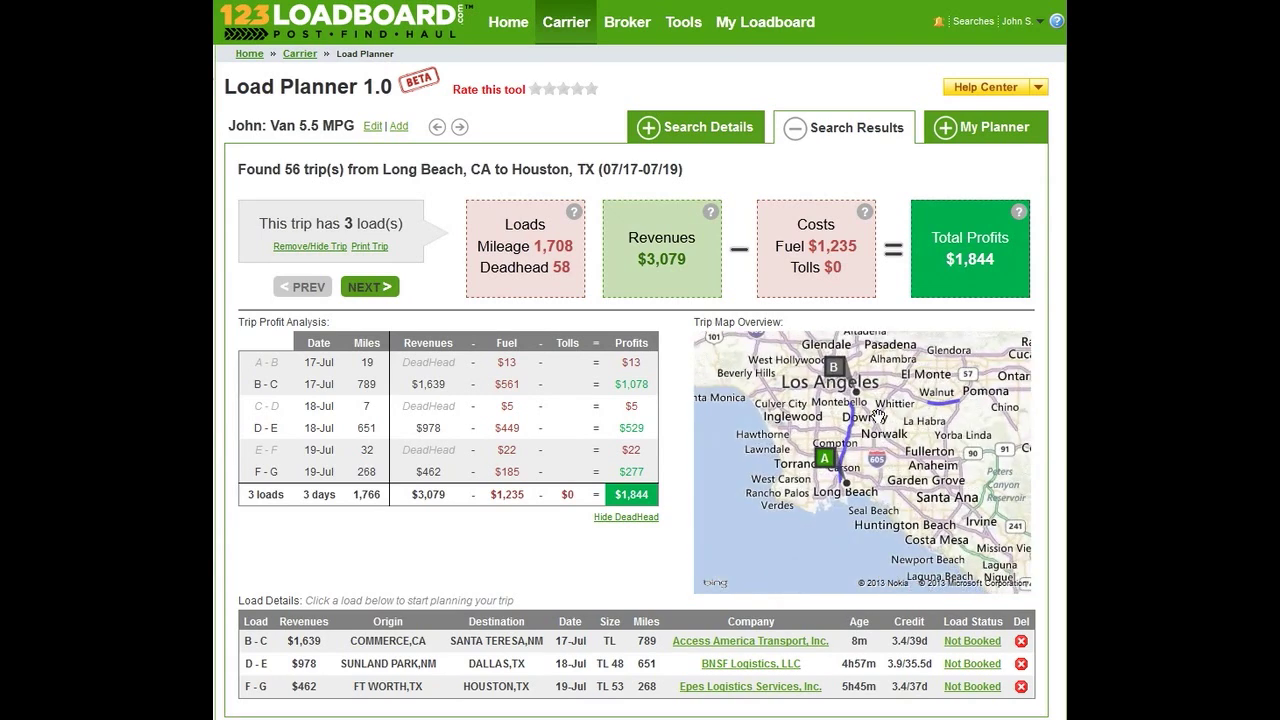
scroll(870, 420, up, 2)
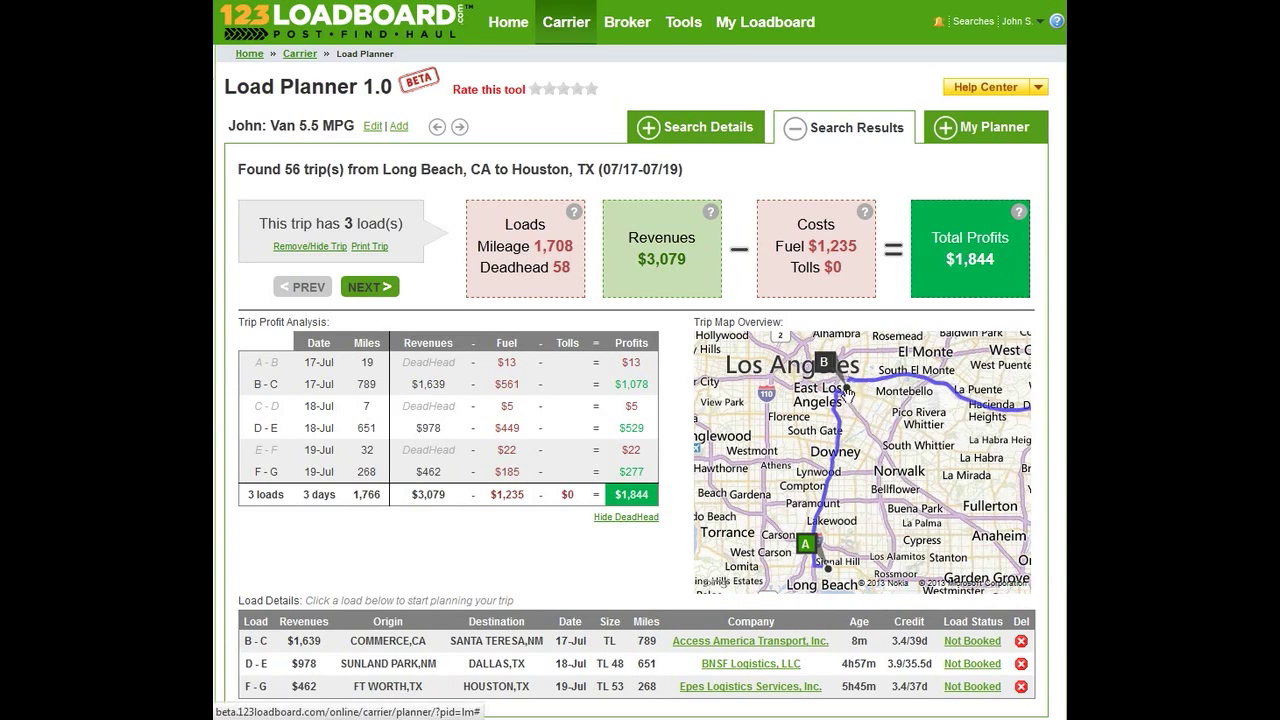
scroll(848, 390, down, 2)
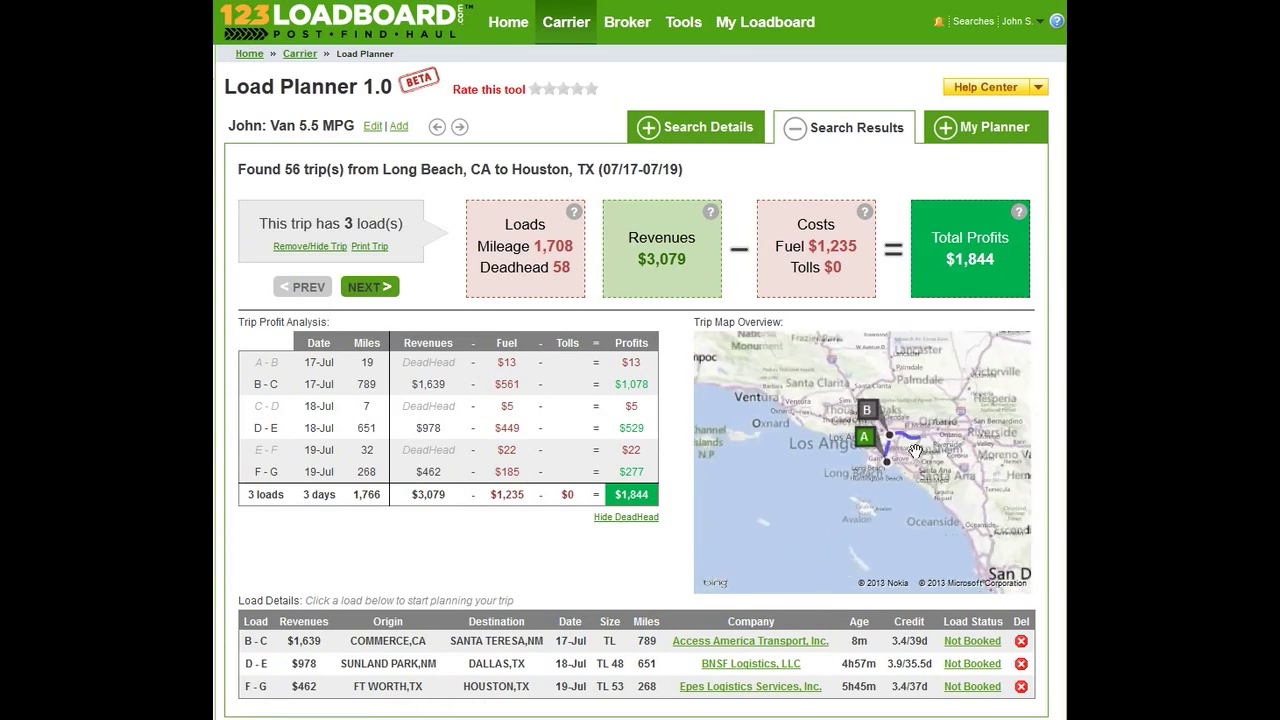
scroll(880, 442, down, 2)
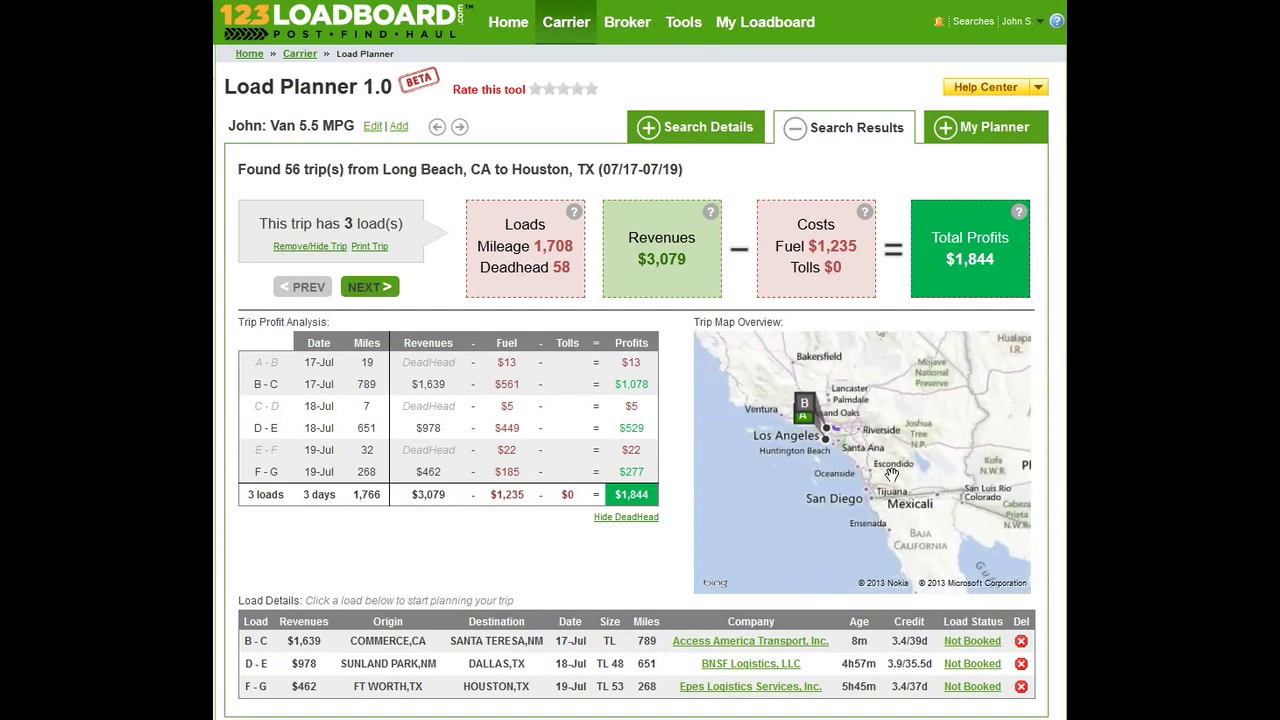
drag(876, 440, 820, 455)
scroll(822, 455, down, 2)
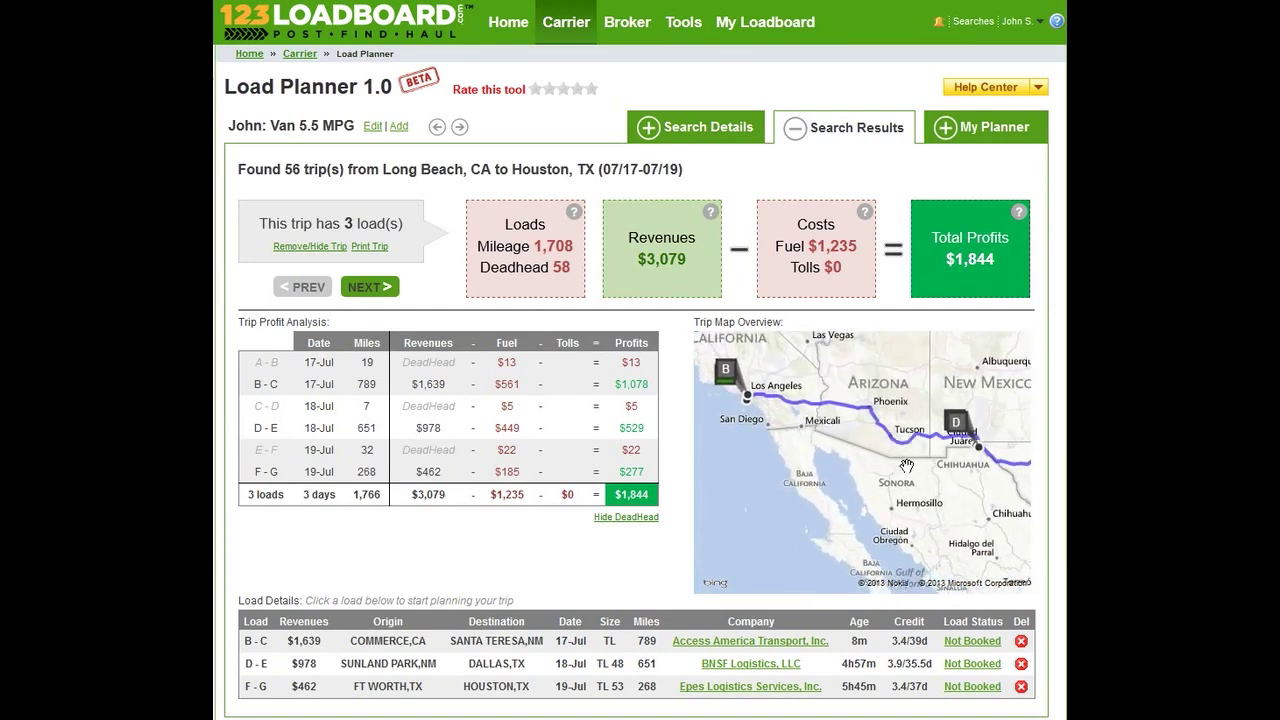
scroll(901, 471, down, 3)
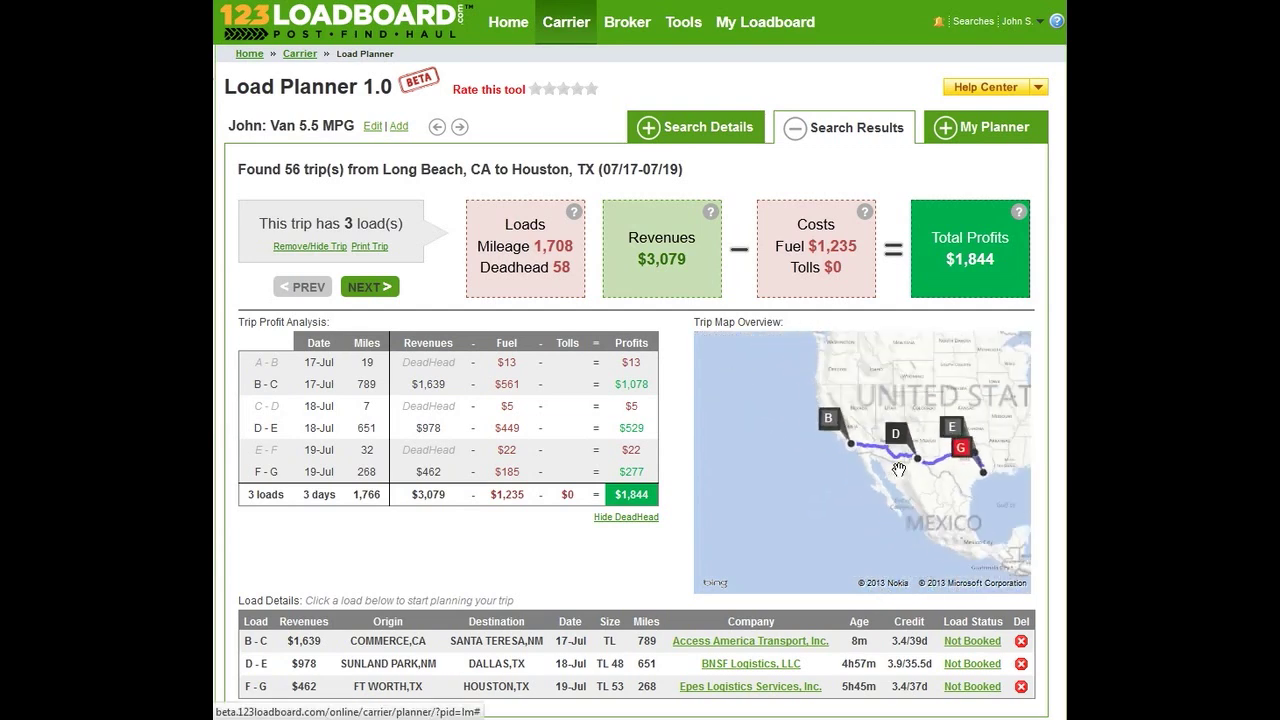
scroll(514, 551, down, 1)
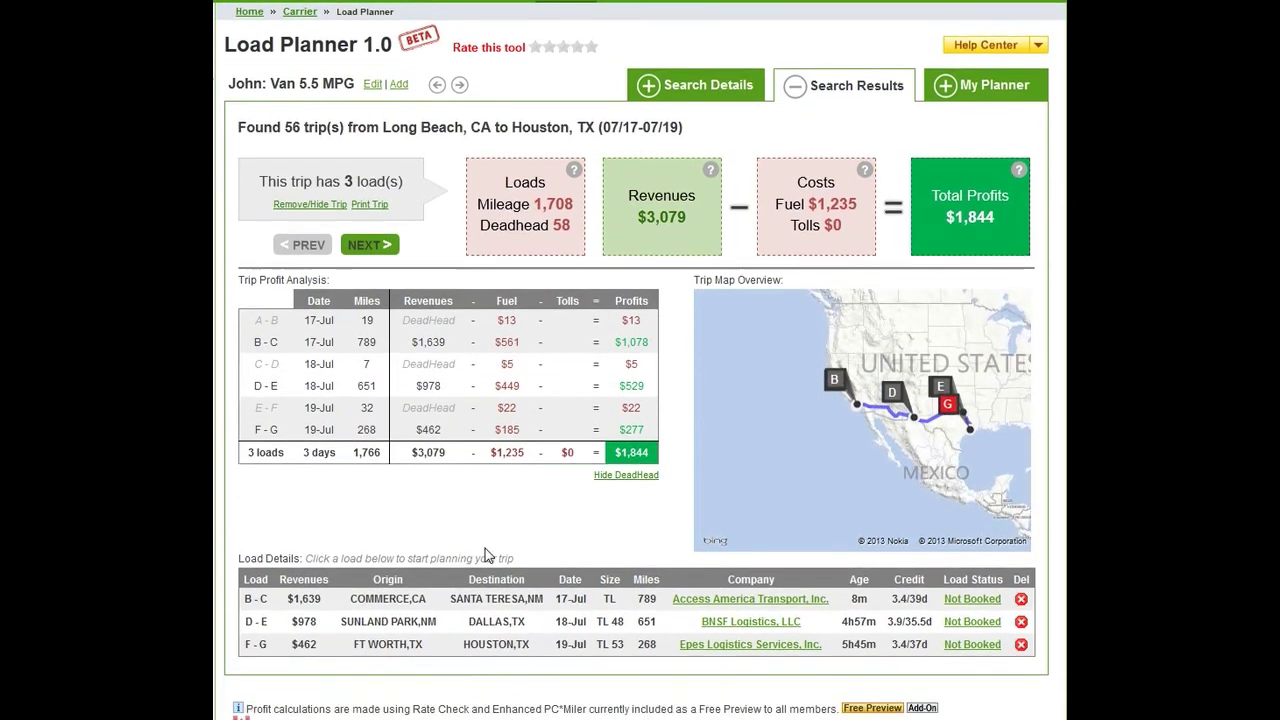
scroll(522, 540, down, 1)
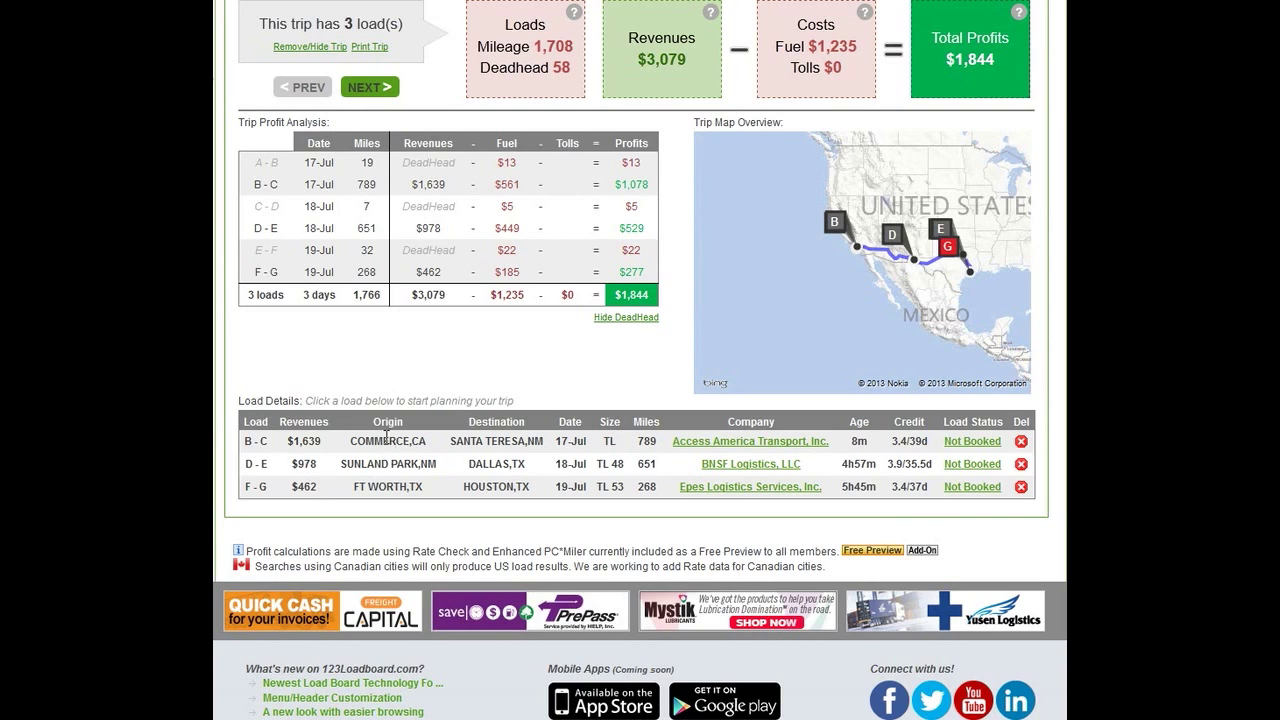
Expand the B-C Commerce to Santa Teresa load row to view its full details.
click(598, 449)
scroll(598, 449, down, 1)
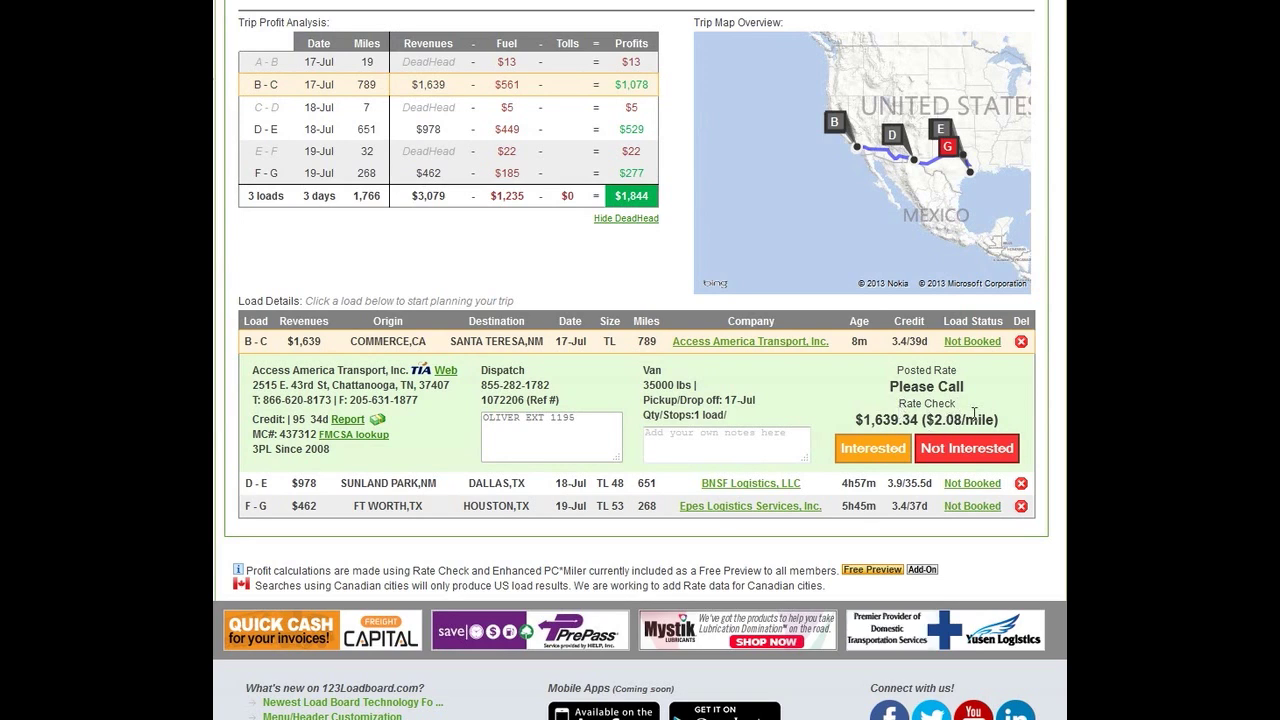
click(872, 450)
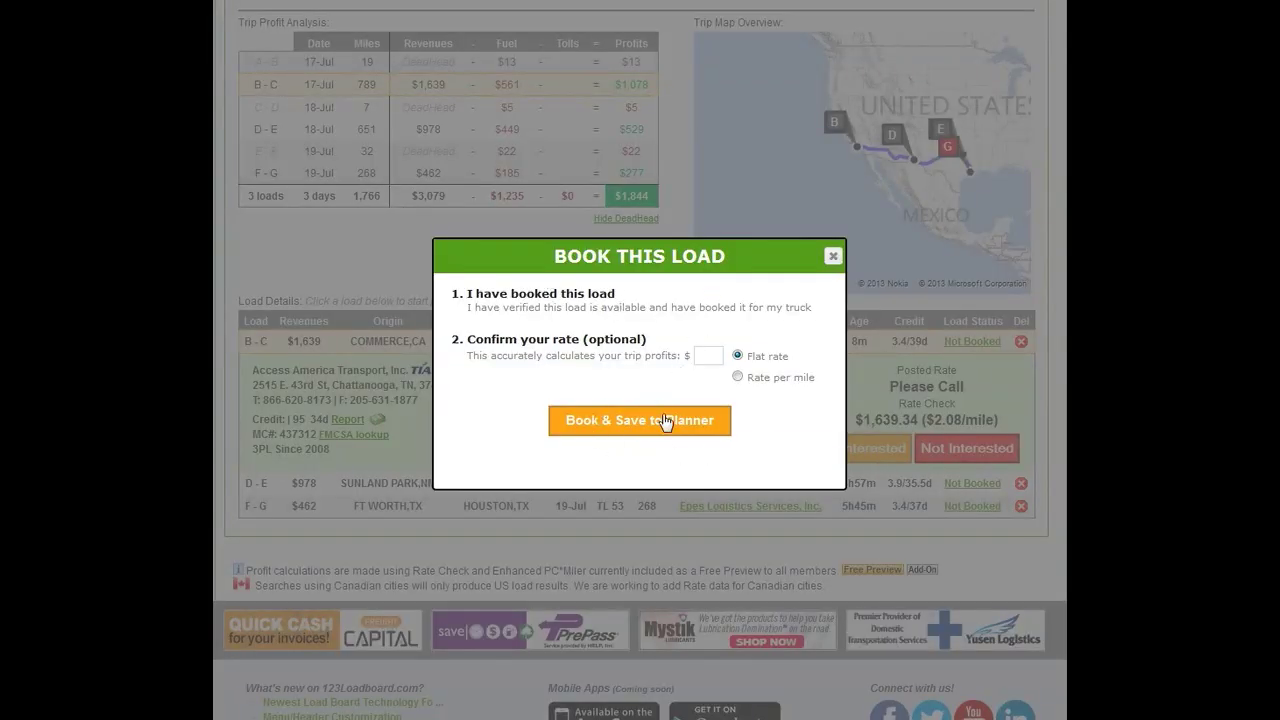
click(833, 256)
scroll(795, 440, up, 3)
scroll(795, 443, up, 2)
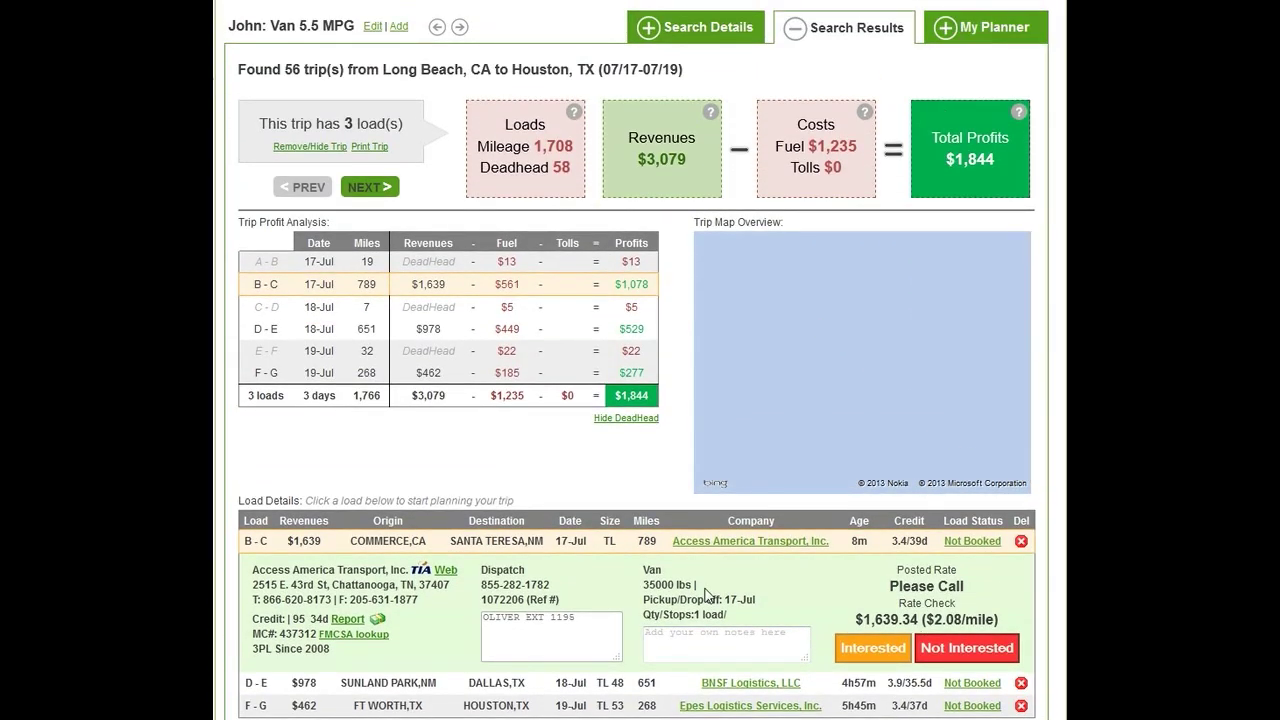
scroll(706, 594, down, 2)
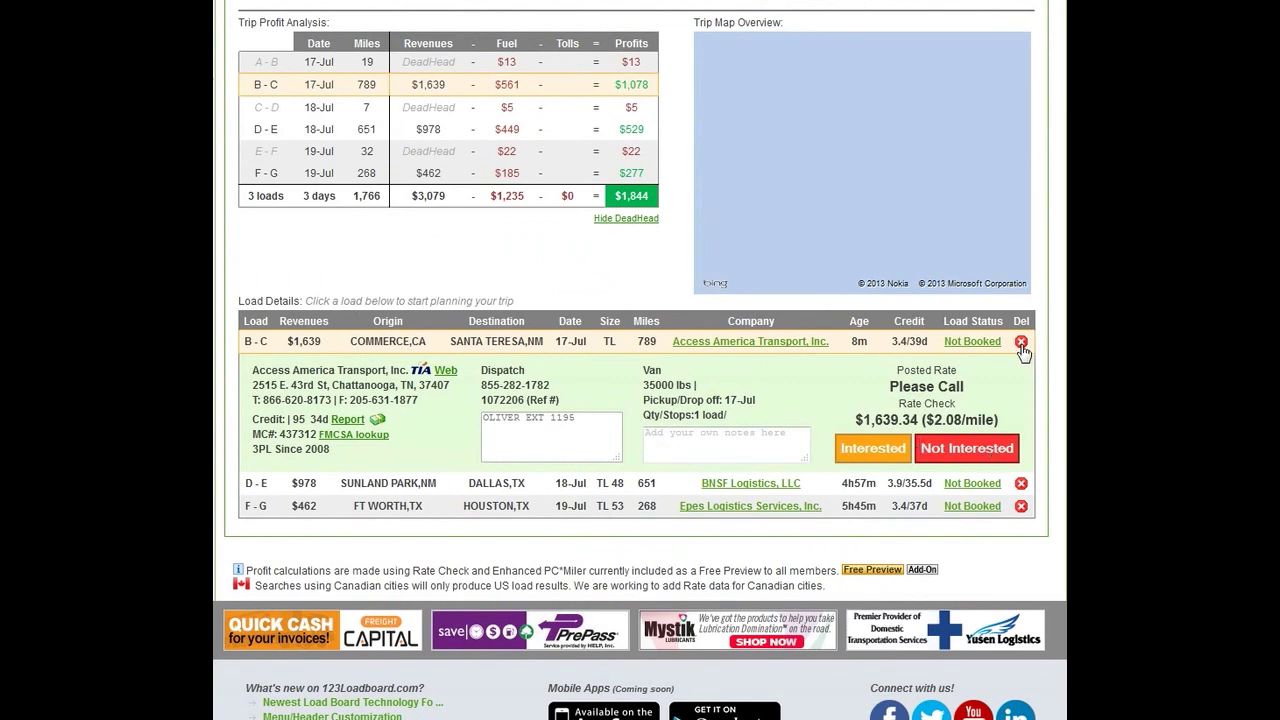
Delete the B-C Santa Teresa load as Not Interested and recalculate the trip.
click(975, 456)
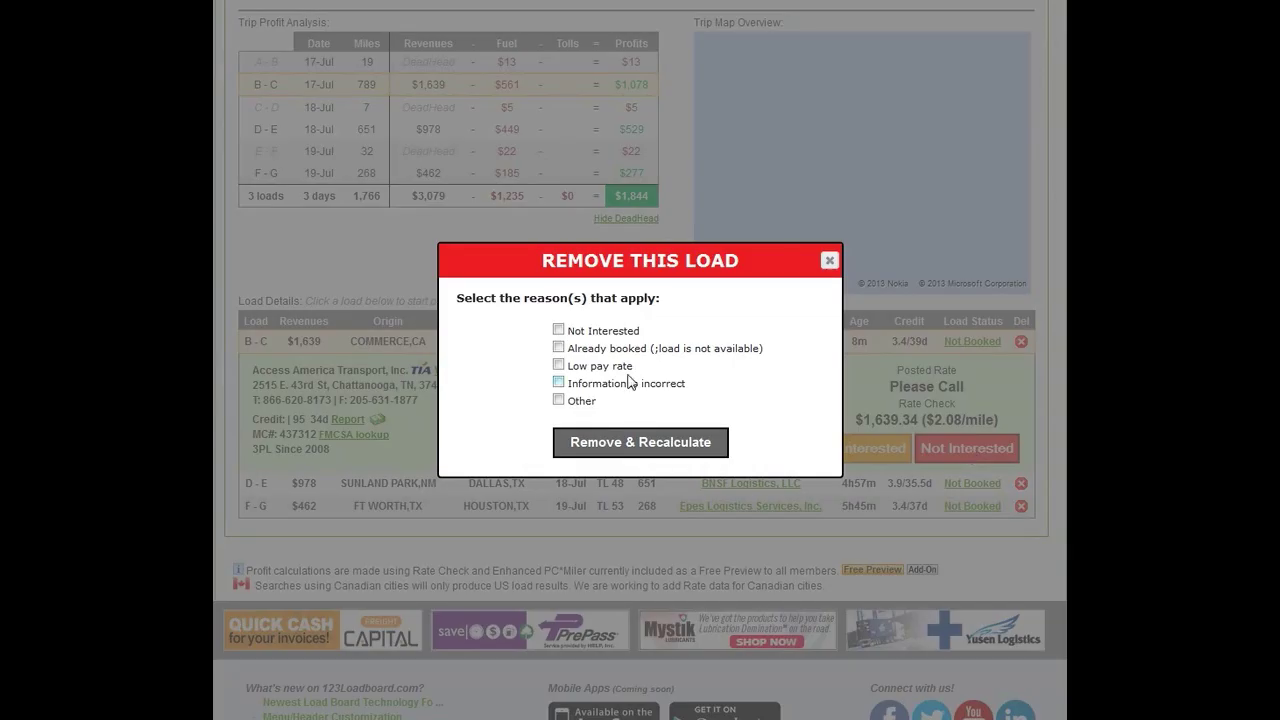
click(558, 330)
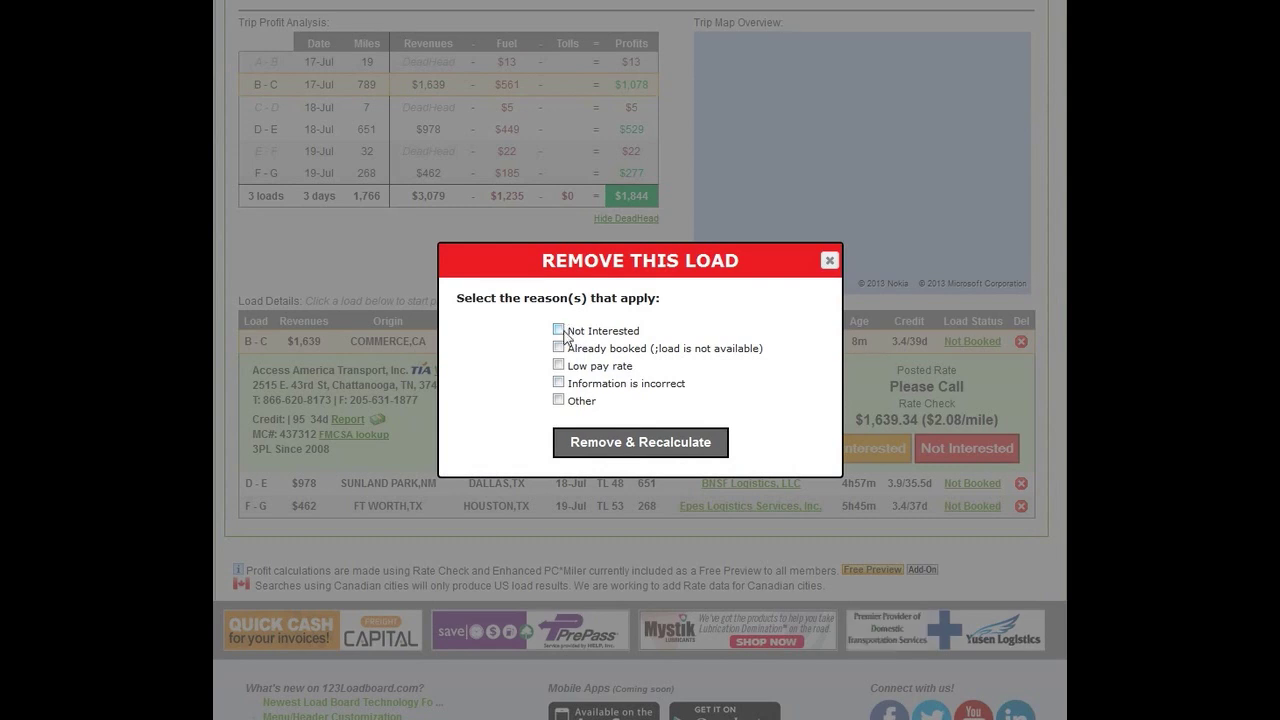
click(632, 446)
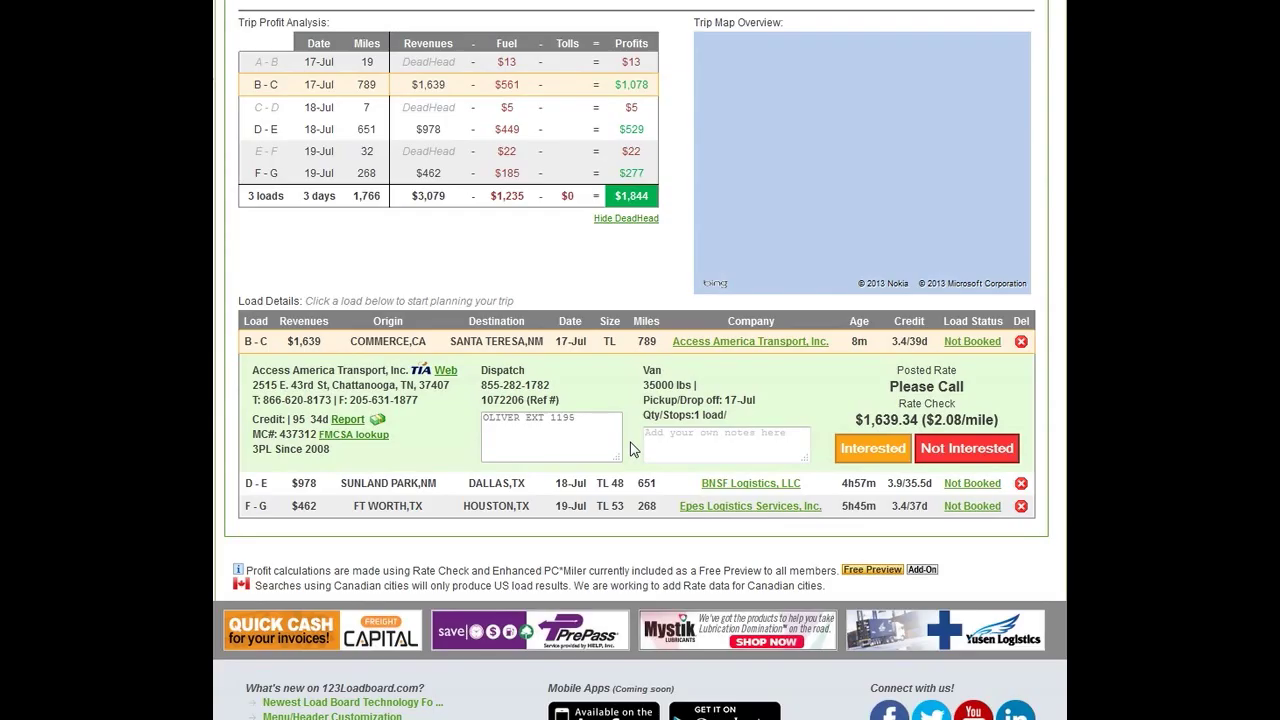